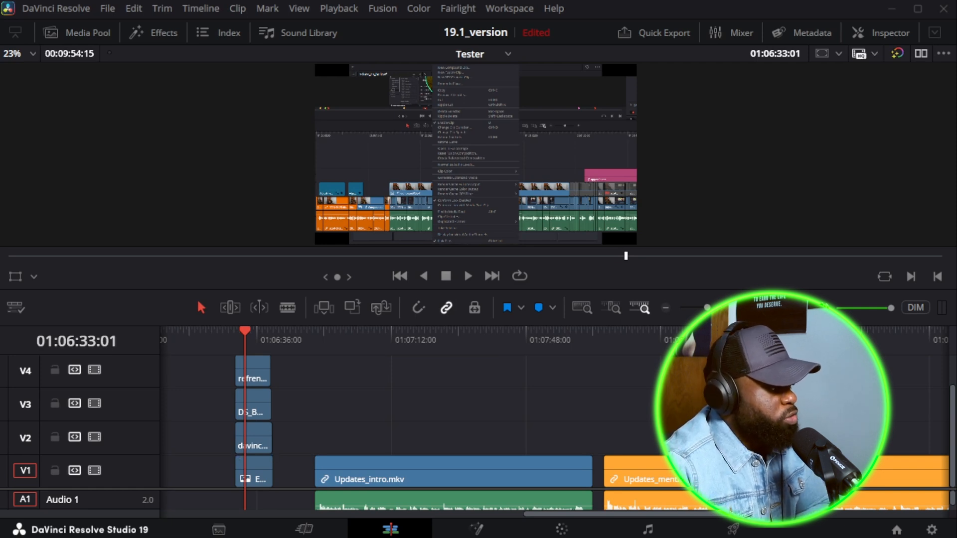
Shorten the Updates_intro.mkv and Updates_mentions.mkv clips on V1 by trimming back their ends.
{"action": "left_click", "coordinate": [322, 332]}
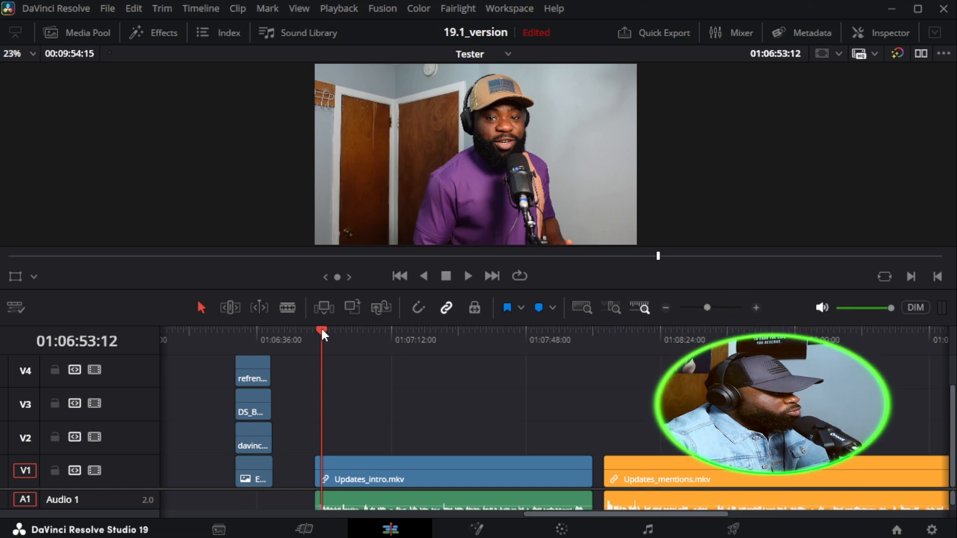
{"action": "left_click_drag", "start_coordinate": [324, 335], "coordinate": [569, 376]}
{"action": "left_click_drag", "start_coordinate": [617, 514], "coordinate": [628, 515]}
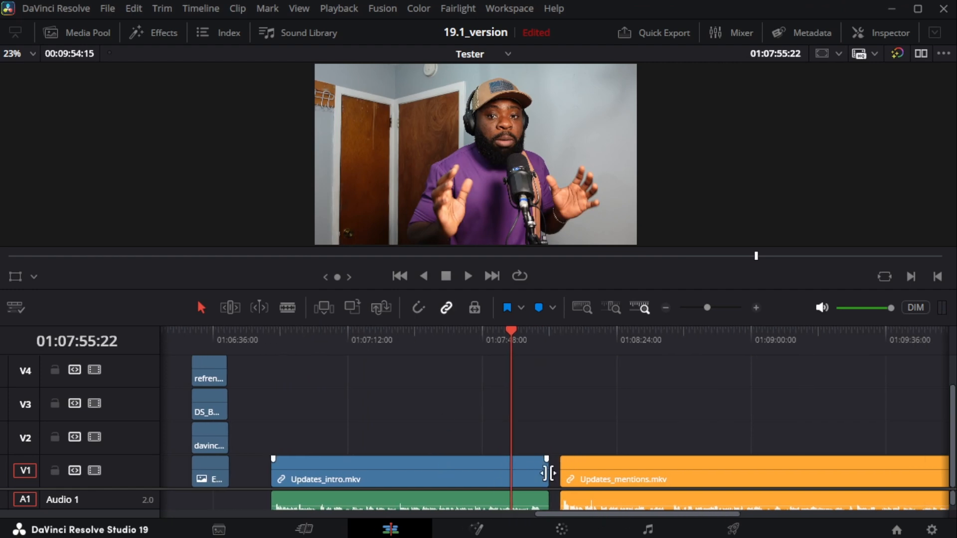
{"action": "left_click_drag", "start_coordinate": [549, 473], "coordinate": [350, 473]}
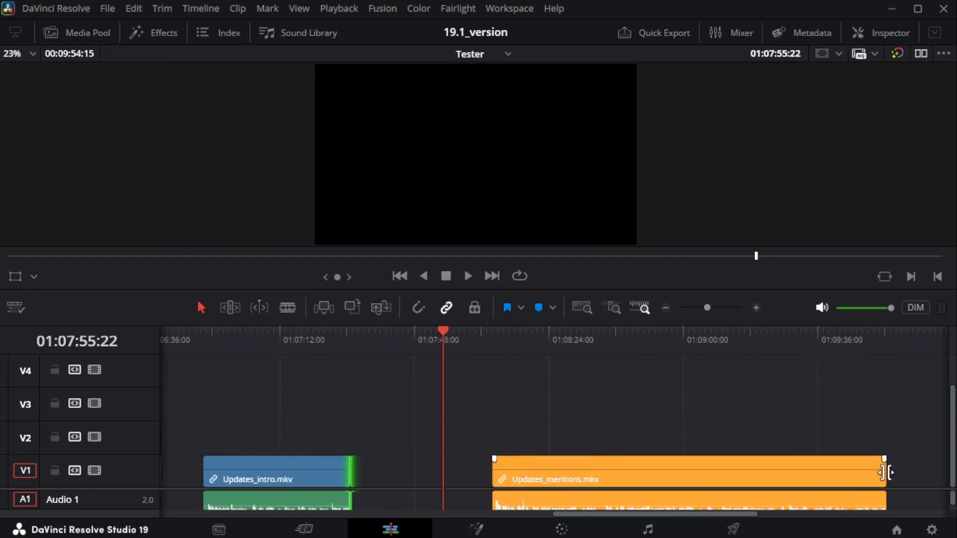
{"action": "left_click_drag", "start_coordinate": [886, 473], "coordinate": [851, 472]}
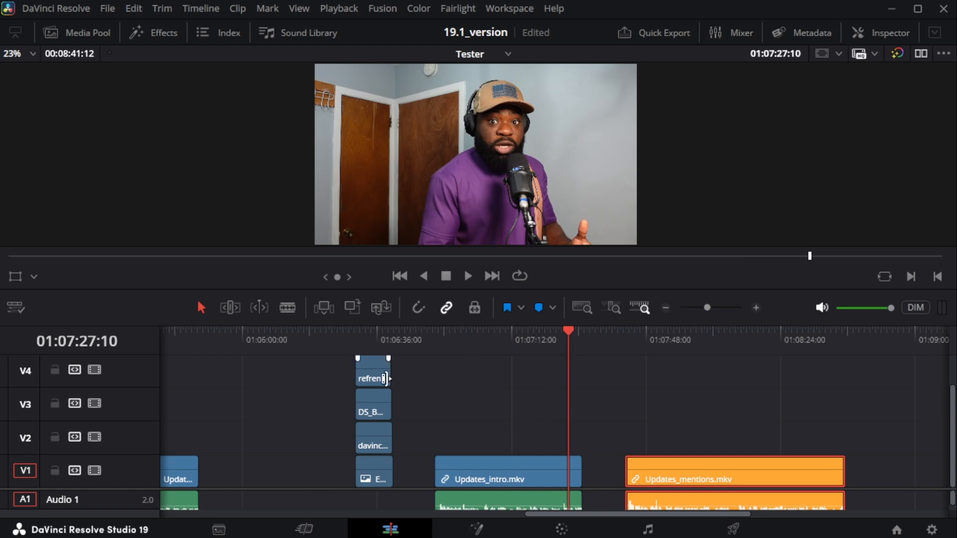
Select the Updates_intro.mkv clip on the timeline and show the Refrenced bin in the media pool.
{"action": "left_click", "coordinate": [367, 333]}
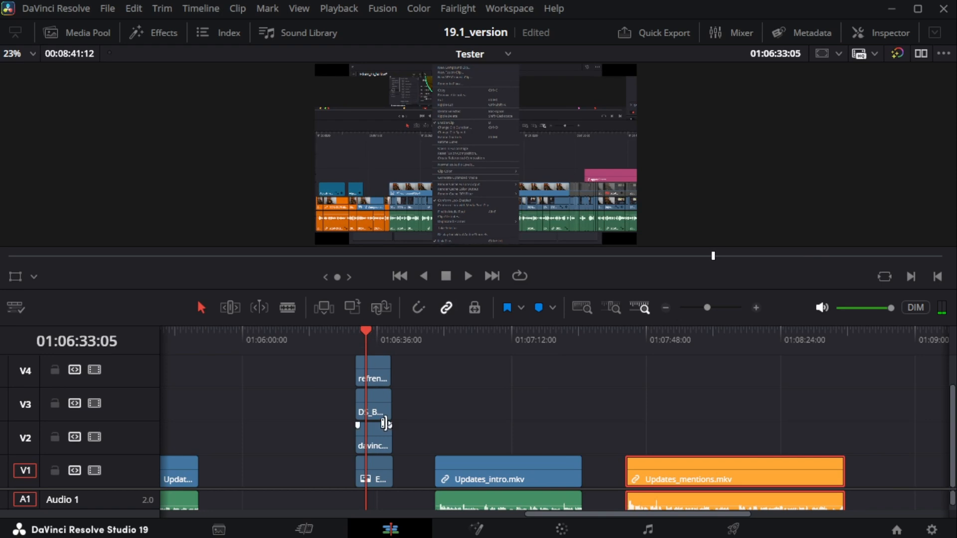
{"action": "left_click", "coordinate": [373, 372]}
{"action": "left_click_drag", "start_coordinate": [376, 340], "coordinate": [458, 358]}
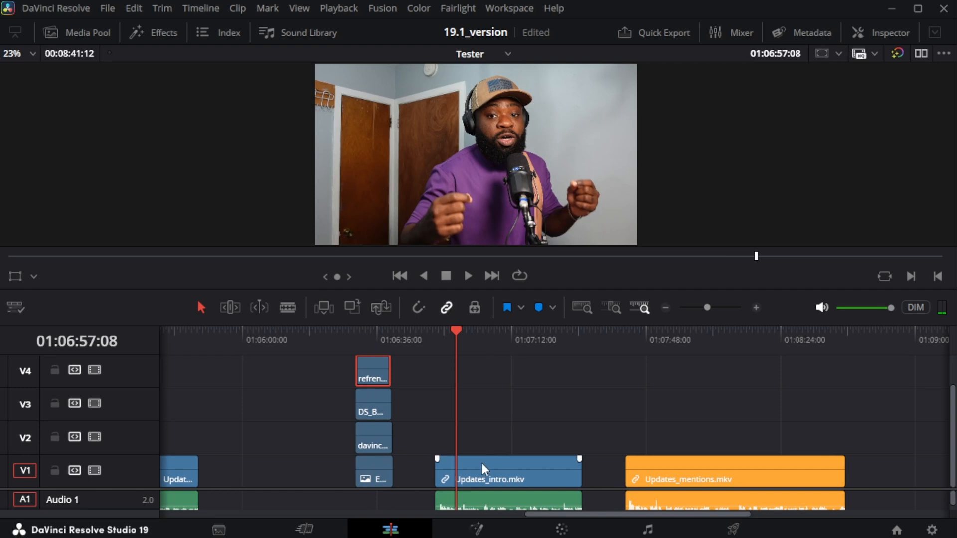
{"action": "left_click", "coordinate": [476, 480]}
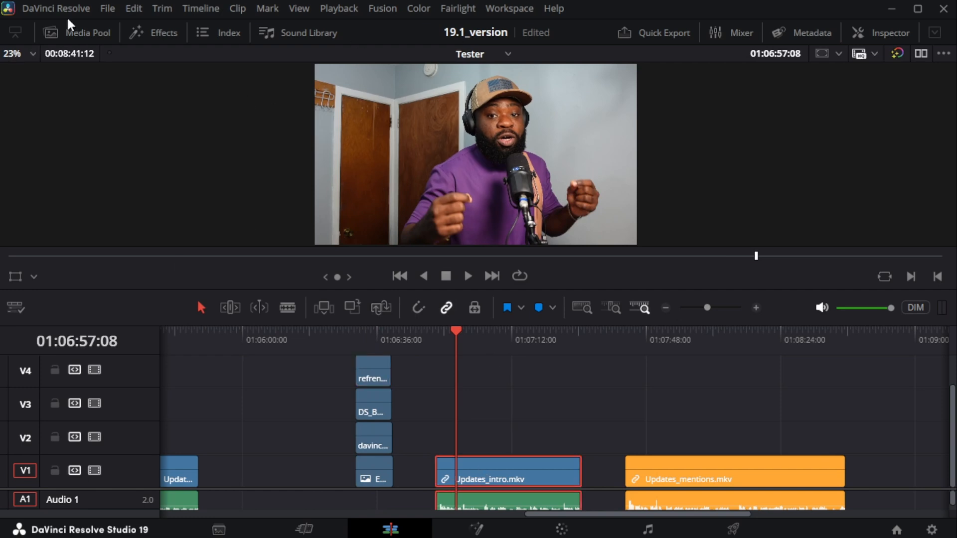
{"action": "left_click", "coordinate": [88, 33]}
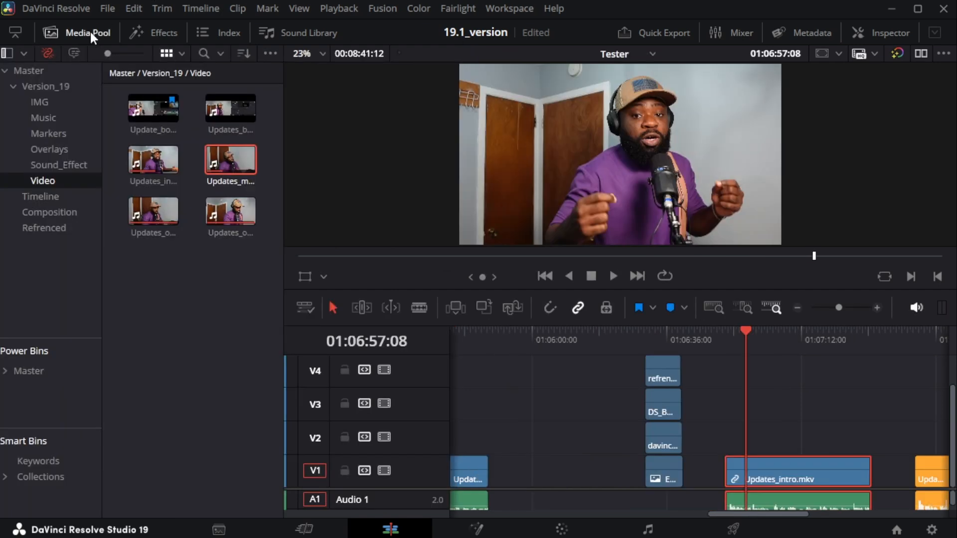
{"action": "left_click", "coordinate": [63, 228]}
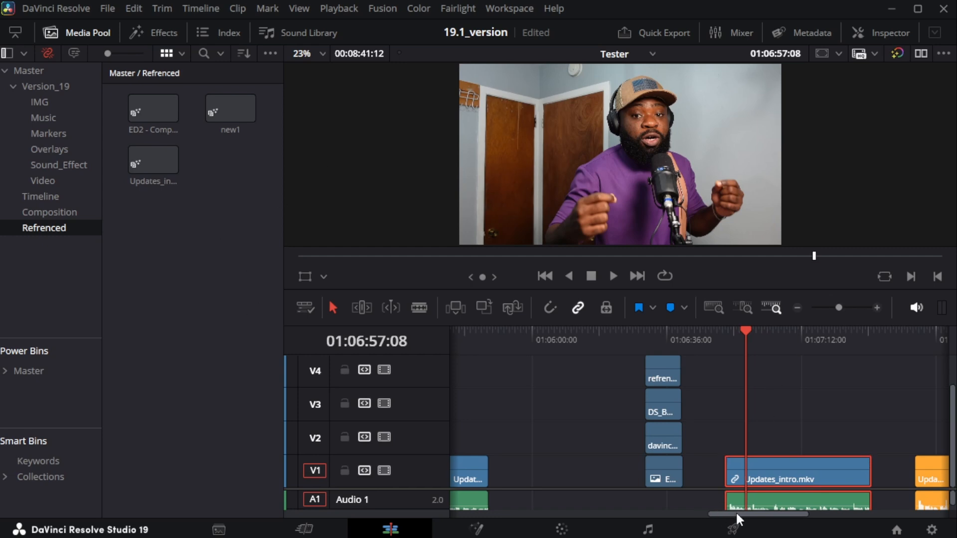
Create a referenced composition named "brand new" from the Updates_intro.mkv clip.
{"action": "left_click_drag", "start_coordinate": [737, 514], "coordinate": [774, 514]}
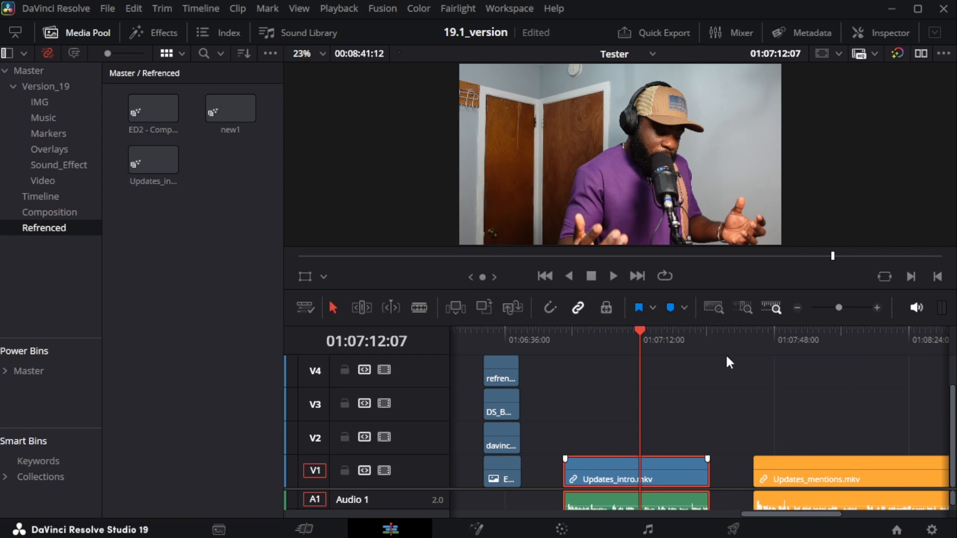
{"action": "right_click", "coordinate": [573, 473]}
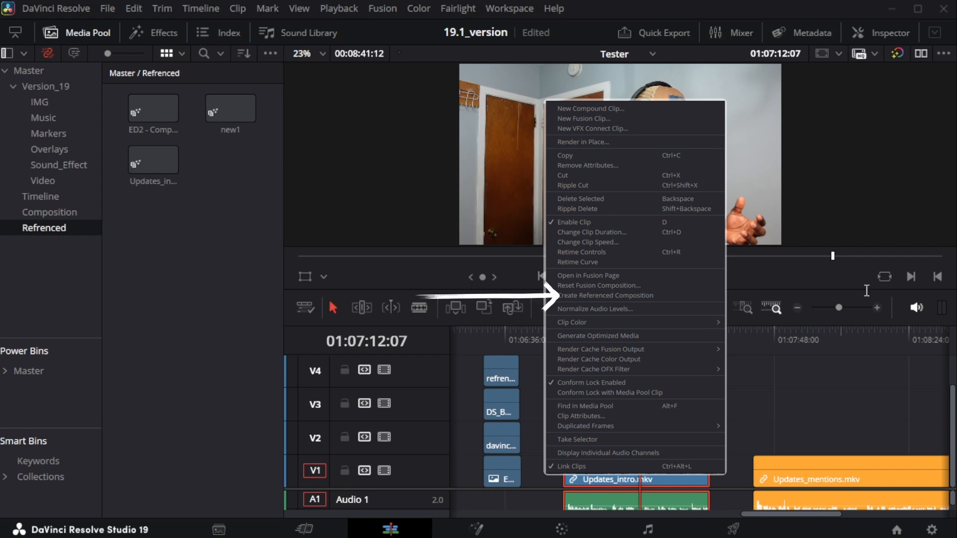
{"action": "key", "text": "Escape"}
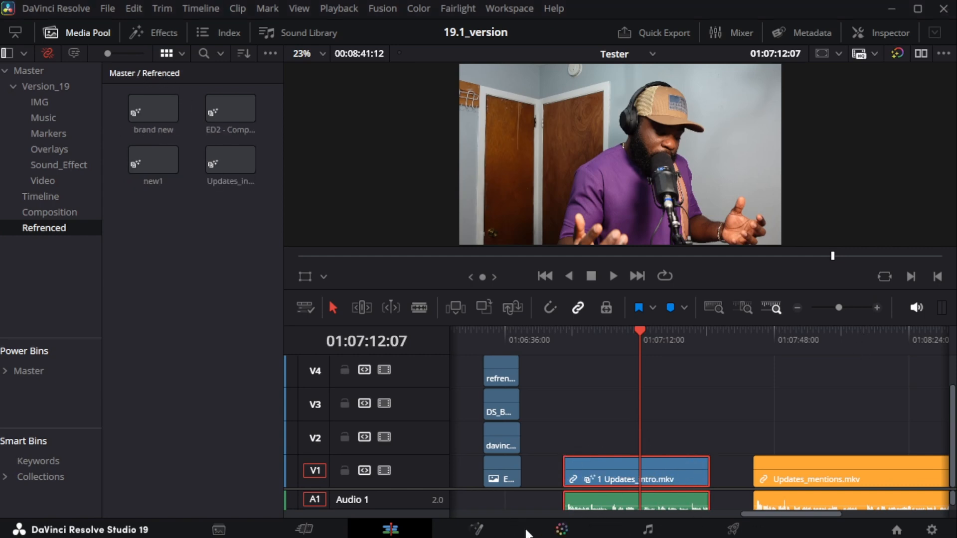
Open the "brand new" composition in Fusion and spread the MediaIn1 and MediaOut1 nodes apart.
{"action": "left_click", "coordinate": [153, 109]}
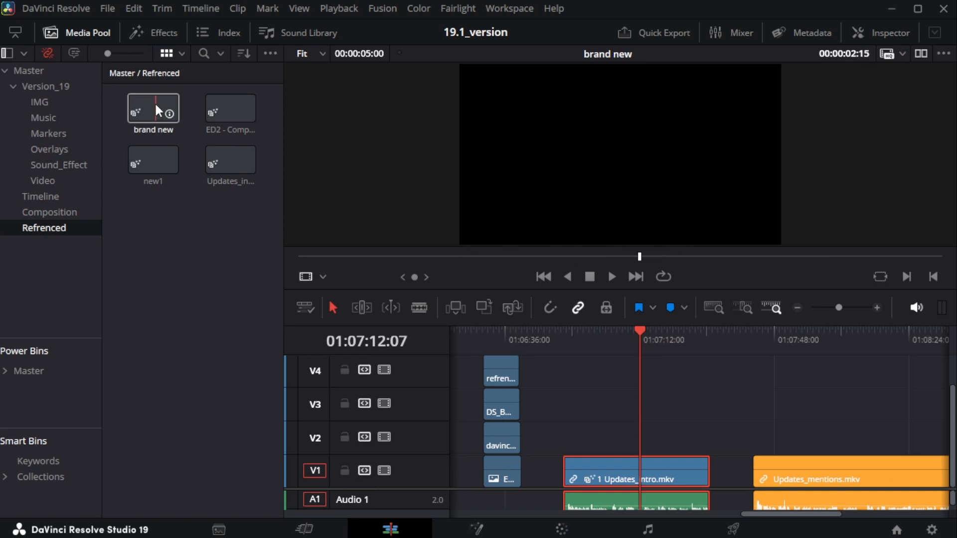
{"action": "double_click", "coordinate": [152, 108]}
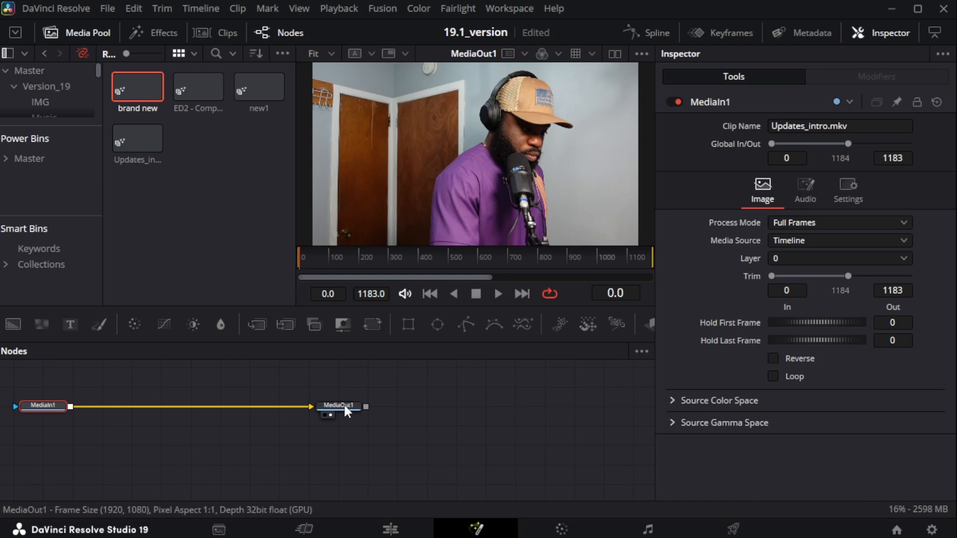
{"action": "left_click_drag", "start_coordinate": [339, 406], "coordinate": [429, 417]}
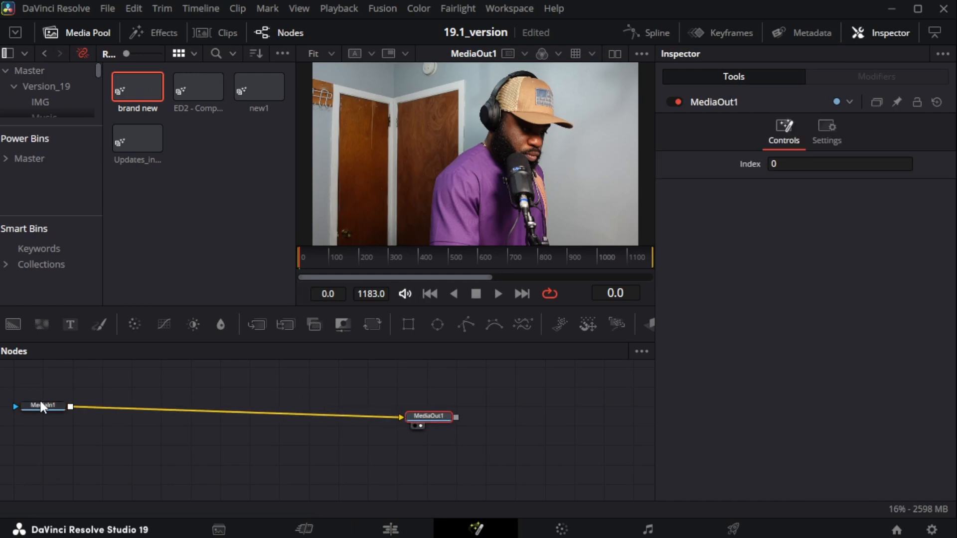
{"action": "left_click_drag", "start_coordinate": [43, 404], "coordinate": [51, 414]}
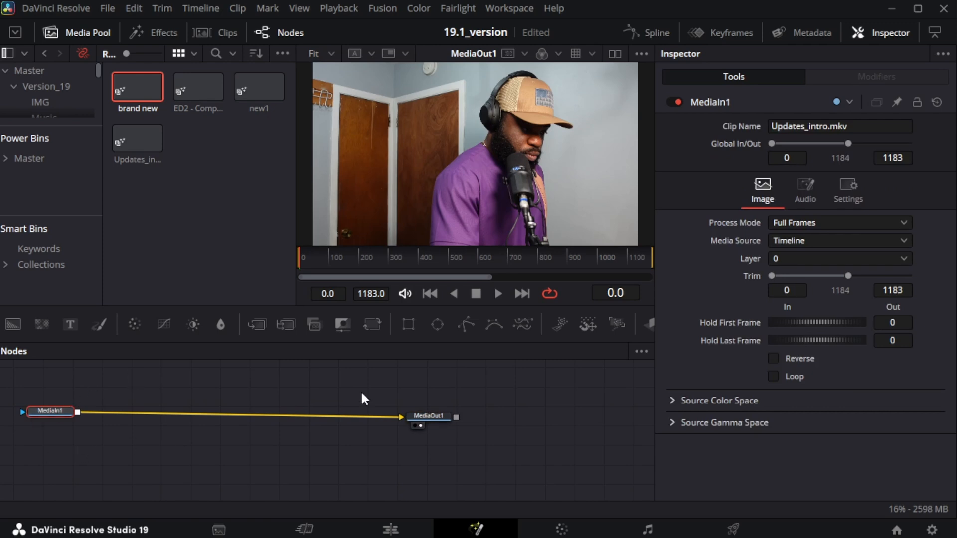
{"action": "left_click_drag", "start_coordinate": [28, 412], "coordinate": [27, 423]}
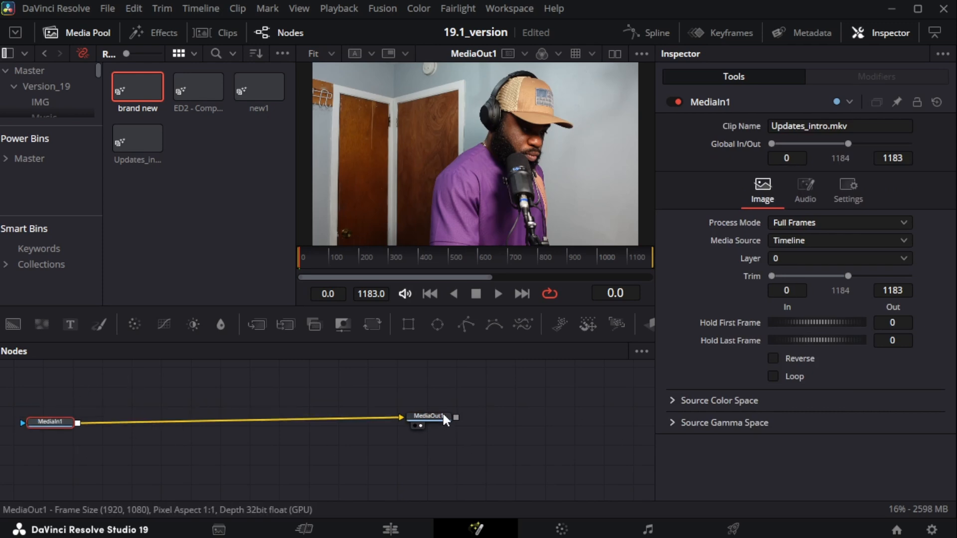
{"action": "left_click_drag", "start_coordinate": [444, 424], "coordinate": [450, 434]}
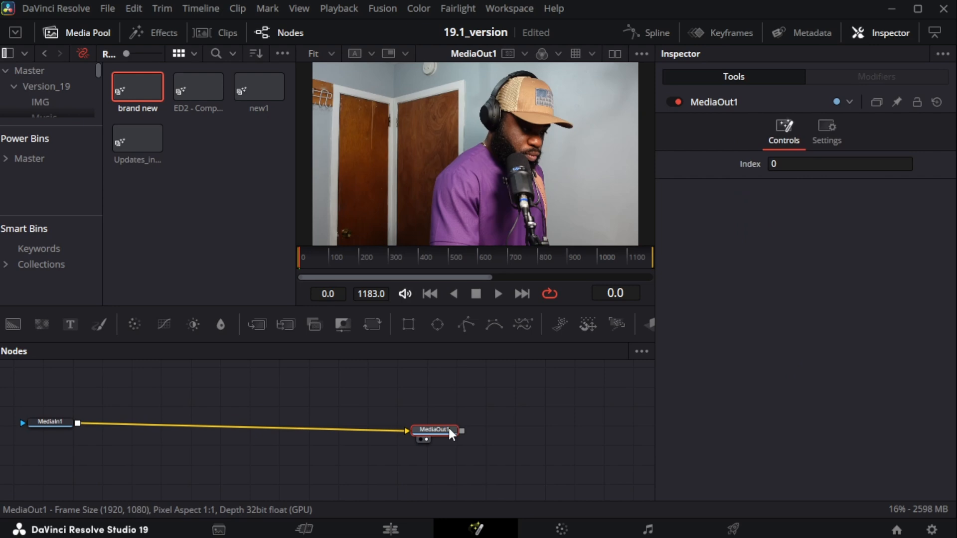
{"action": "left_click_drag", "start_coordinate": [50, 422], "coordinate": [64, 443]}
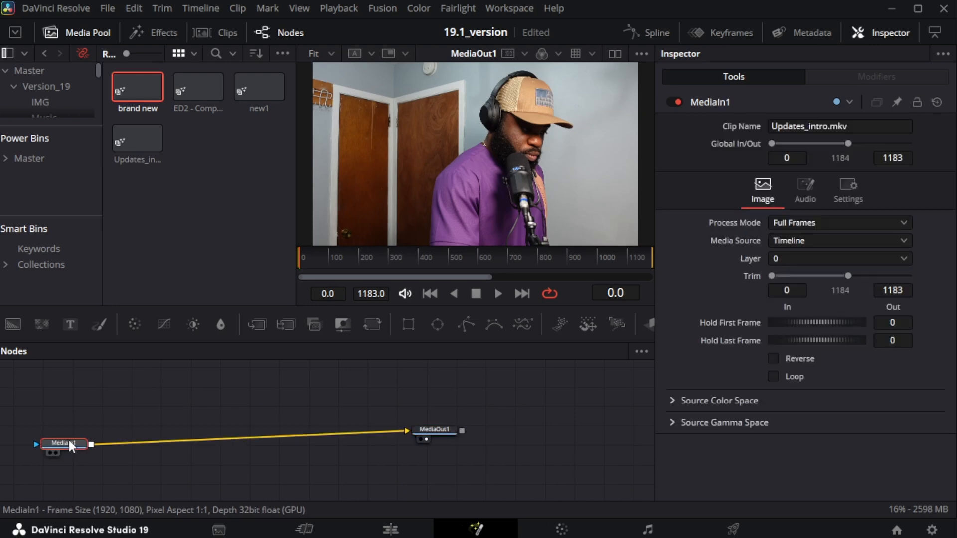
Merge a Text node reading "Referenced Comp" over MediaIn1, styled in green Helvetica Black Original, Bold, size 0.1142.
{"action": "left_click", "coordinate": [71, 325]}
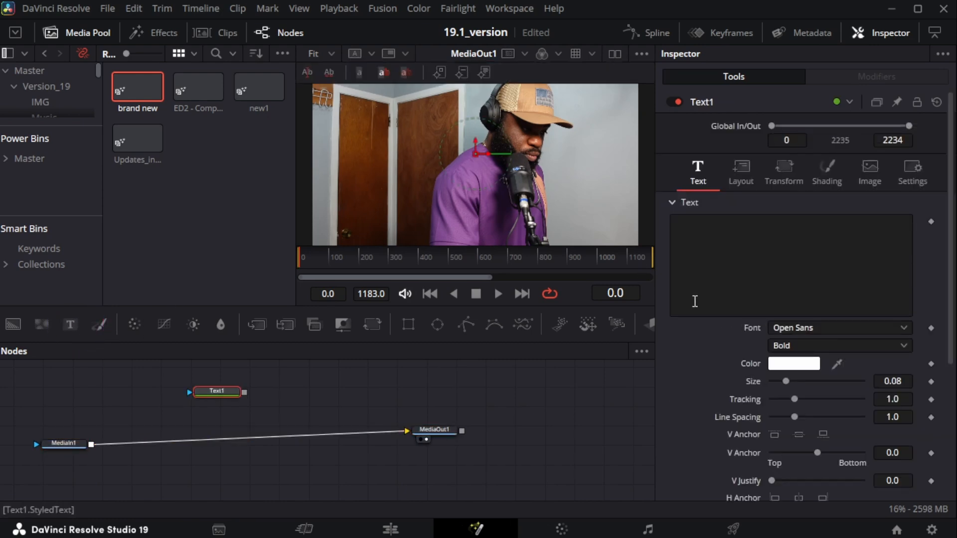
{"action": "left_click", "coordinate": [756, 258]}
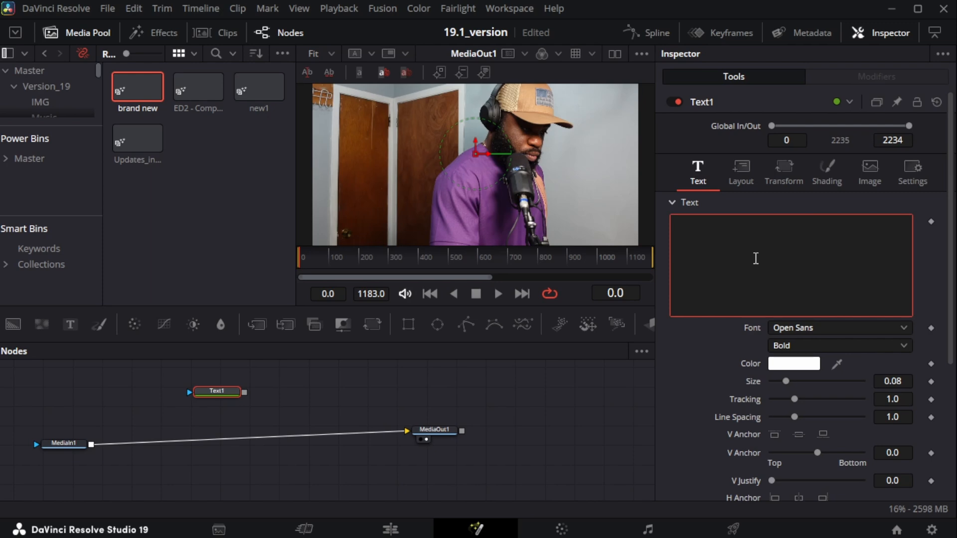
{"action": "type", "text": "Referenced Comp"}
{"action": "left_click_drag", "start_coordinate": [244, 393], "coordinate": [92, 445]}
{"action": "left_click", "coordinate": [226, 388]}
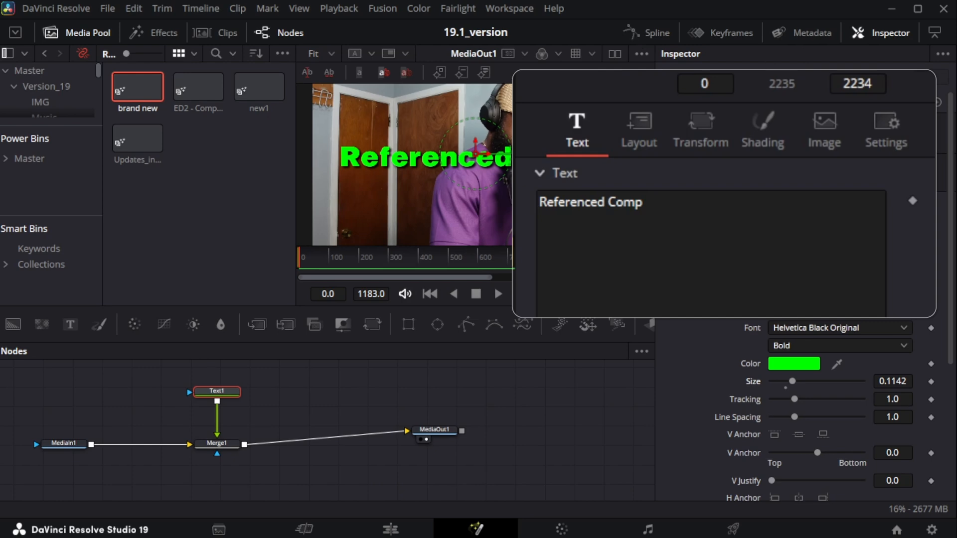
Keyframe the text's layout Center at frame 10, raise it above the picture at the first frame, and preview the entrance.
{"action": "left_click", "coordinate": [648, 133]}
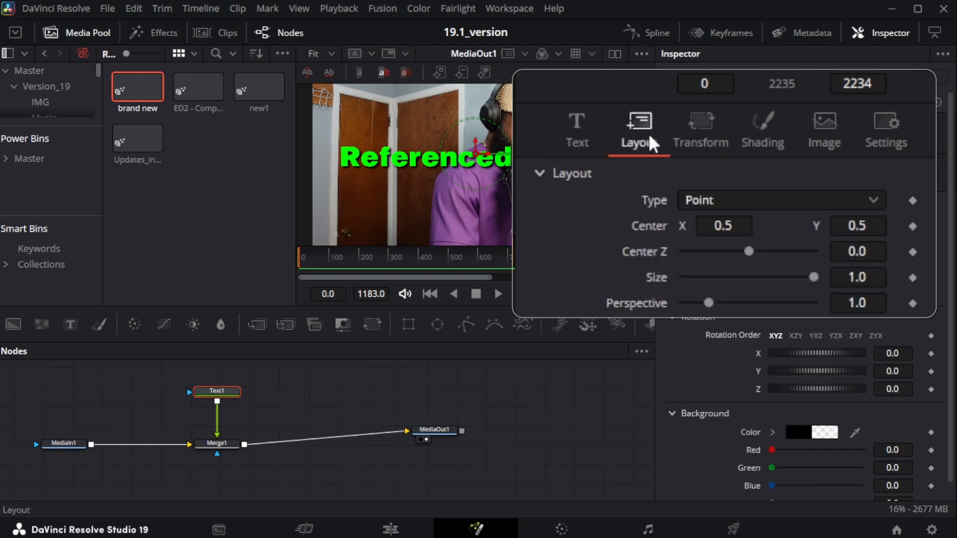
{"action": "left_click", "coordinate": [79, 32]}
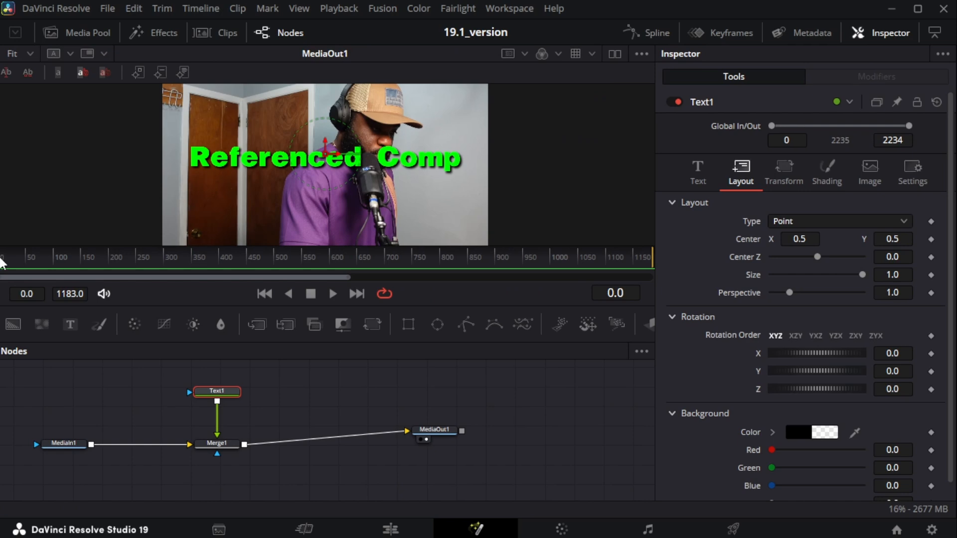
{"action": "left_click_drag", "start_coordinate": [2, 260], "coordinate": [6, 265]}
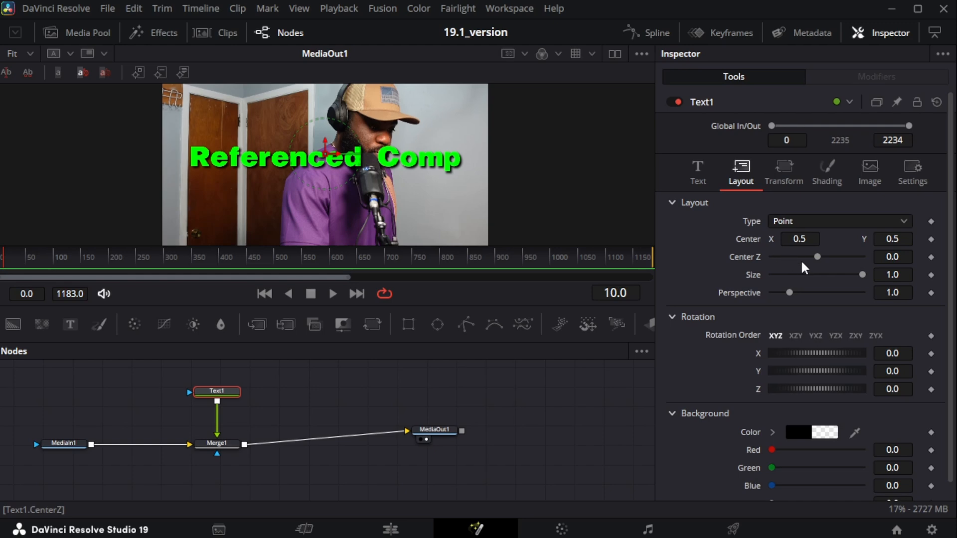
{"action": "left_click", "coordinate": [931, 240]}
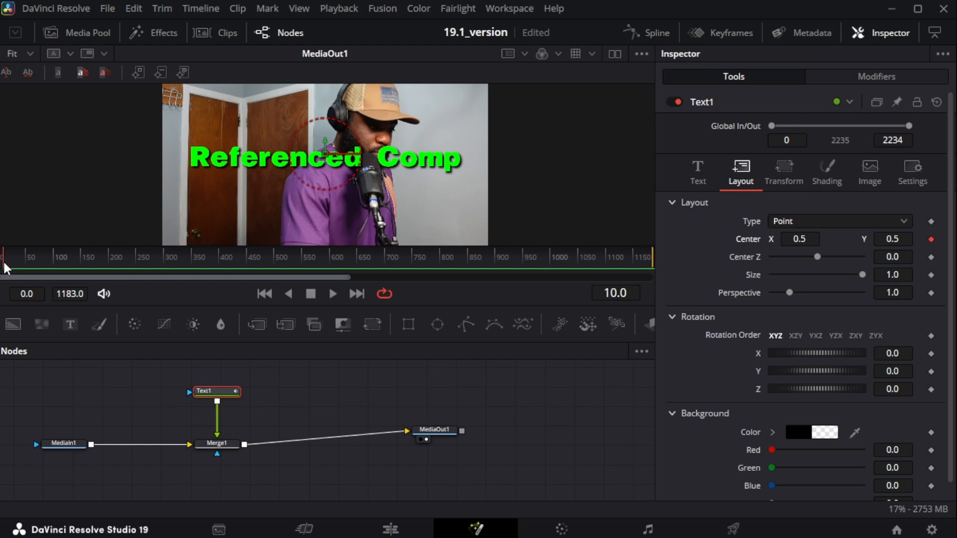
{"action": "left_click", "coordinate": [2, 267]}
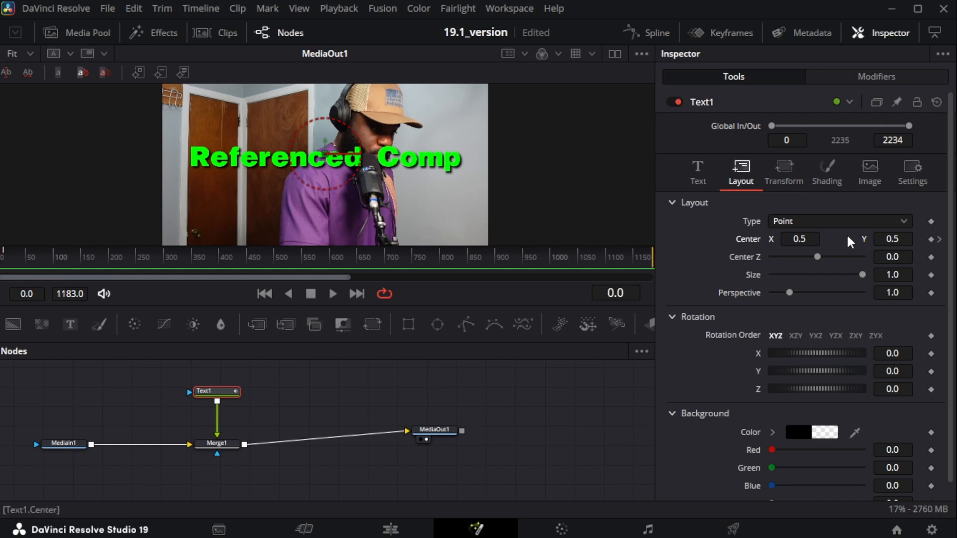
{"action": "mouse_move", "coordinate": [887, 239]}
{"action": "left_mouse_down"}
{"action": "mouse_move", "coordinate": [943, 240]}
{"action": "mouse_move", "coordinate": [899, 241]}
{"action": "left_mouse_up"}
{"action": "left_click", "coordinate": [333, 296]}
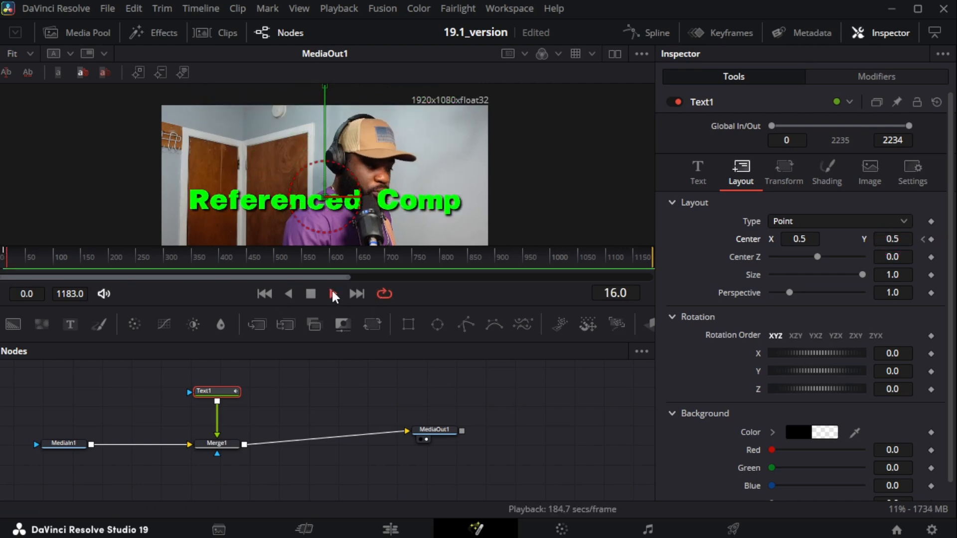
{"action": "left_click", "coordinate": [310, 294]}
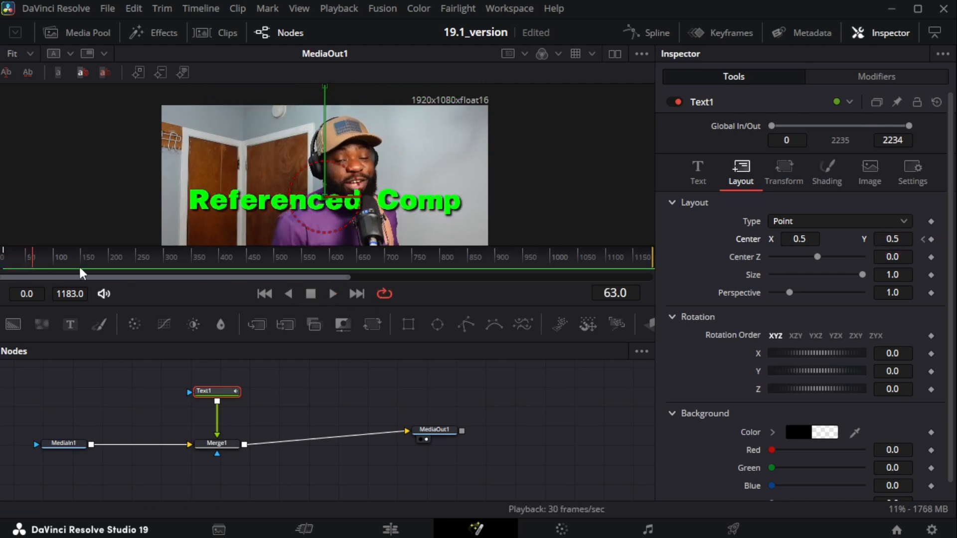
Keyframe the text's Center at frame 1173, lower it out of the picture at frame 1183, and preview the exit.
{"action": "left_click_drag", "start_coordinate": [31, 263], "coordinate": [647, 269]}
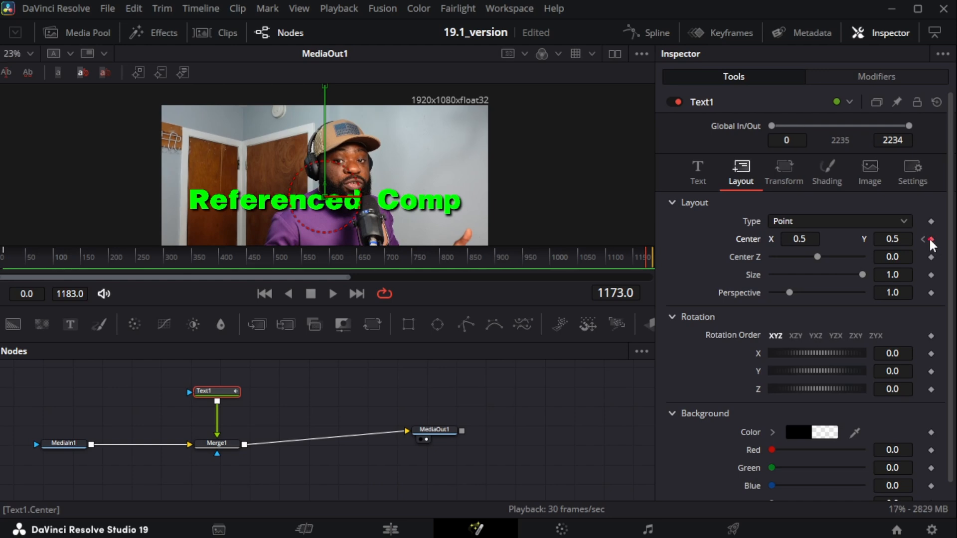
{"action": "left_click", "coordinate": [932, 240]}
{"action": "left_click", "coordinate": [652, 264]}
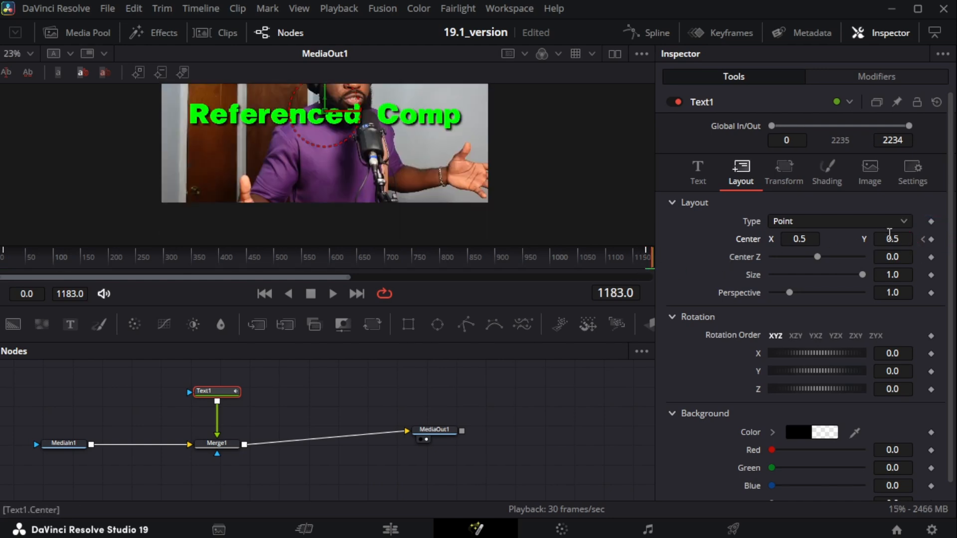
{"action": "left_click_drag", "start_coordinate": [886, 238], "coordinate": [883, 240]}
{"action": "left_click_drag", "start_coordinate": [647, 261], "coordinate": [627, 261]}
{"action": "left_click", "coordinate": [333, 294]}
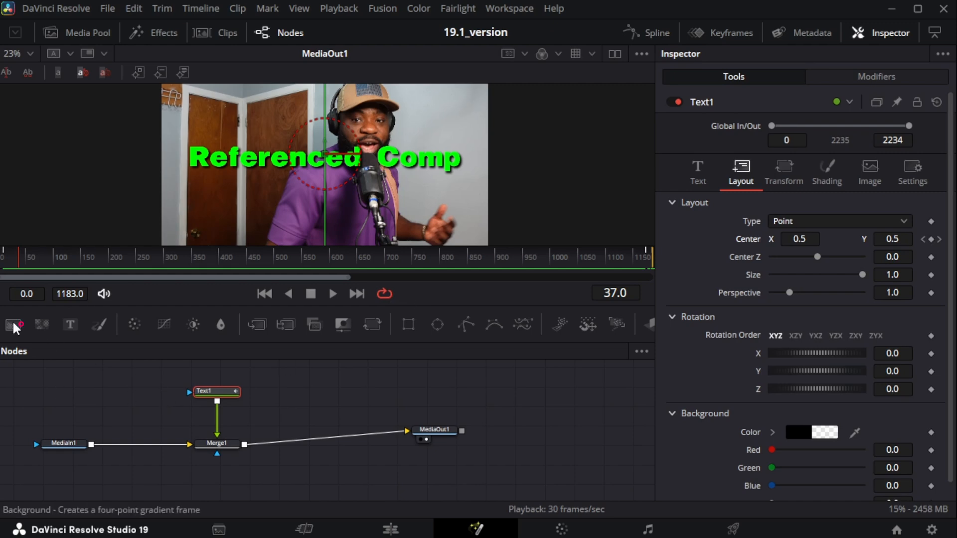
Merge a Background over MediaIn1, masked by an inverted Ellipse with a soft edge of 0.2, to form a vignette.
{"action": "left_click_drag", "start_coordinate": [14, 325], "coordinate": [91, 450]}
{"action": "left_click", "coordinate": [437, 325]}
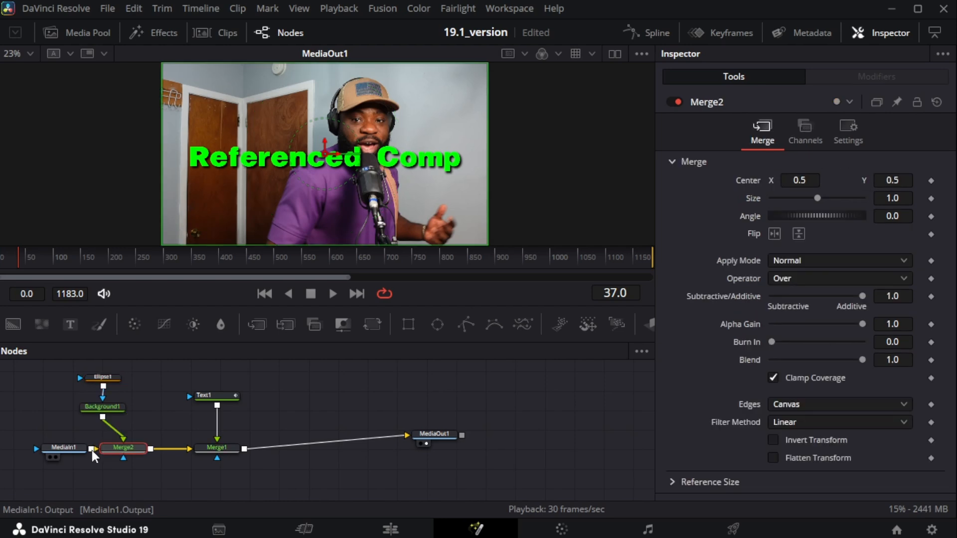
{"action": "left_click", "coordinate": [102, 380]}
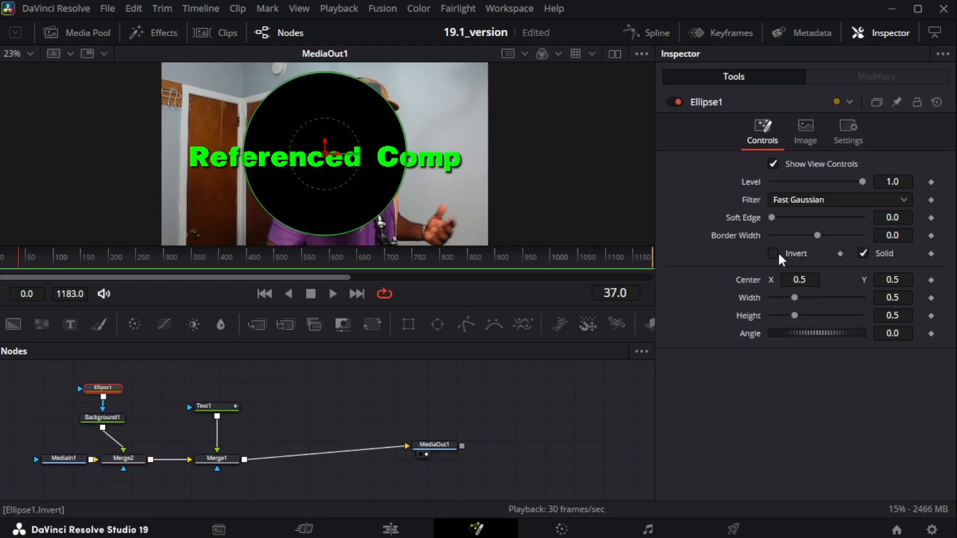
{"action": "left_click", "coordinate": [773, 253]}
{"action": "left_click_drag", "start_coordinate": [829, 218], "coordinate": [876, 228]}
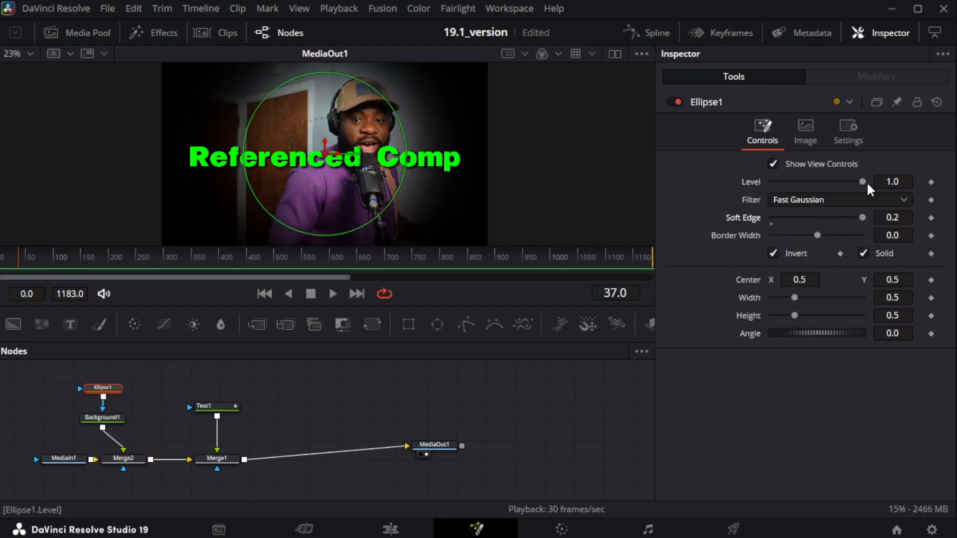
Lower the ellipse mask's Level to 0.709 and preview the composition on the Updates_intro.mkv clip in the edit timeline.
{"action": "left_click_drag", "start_coordinate": [865, 185], "coordinate": [838, 186]}
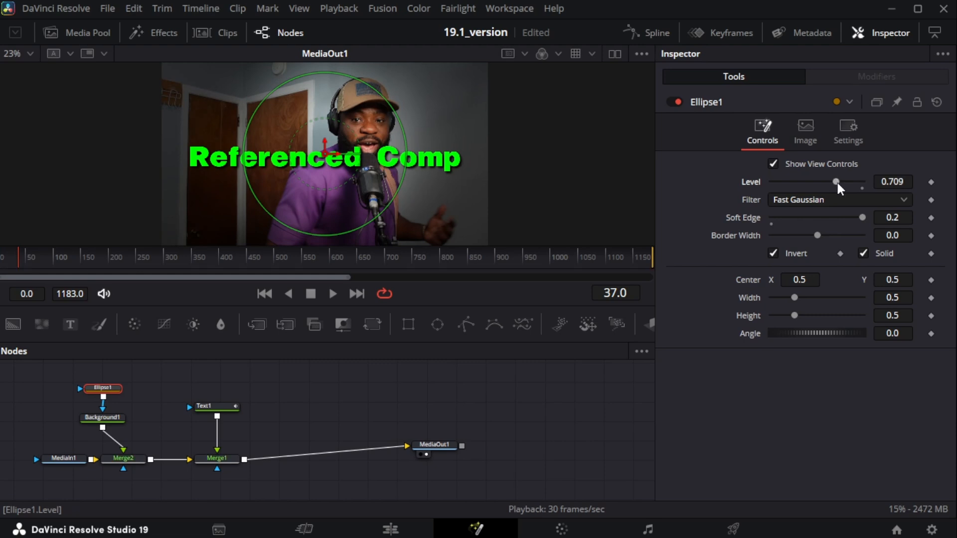
{"action": "left_click", "coordinate": [264, 392]}
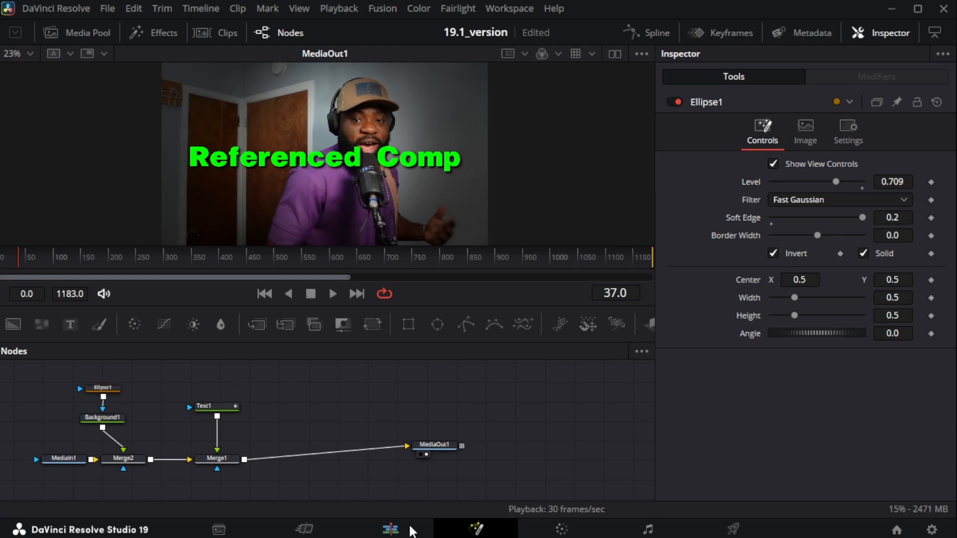
{"action": "left_click", "coordinate": [411, 531]}
{"action": "left_click", "coordinate": [570, 332]}
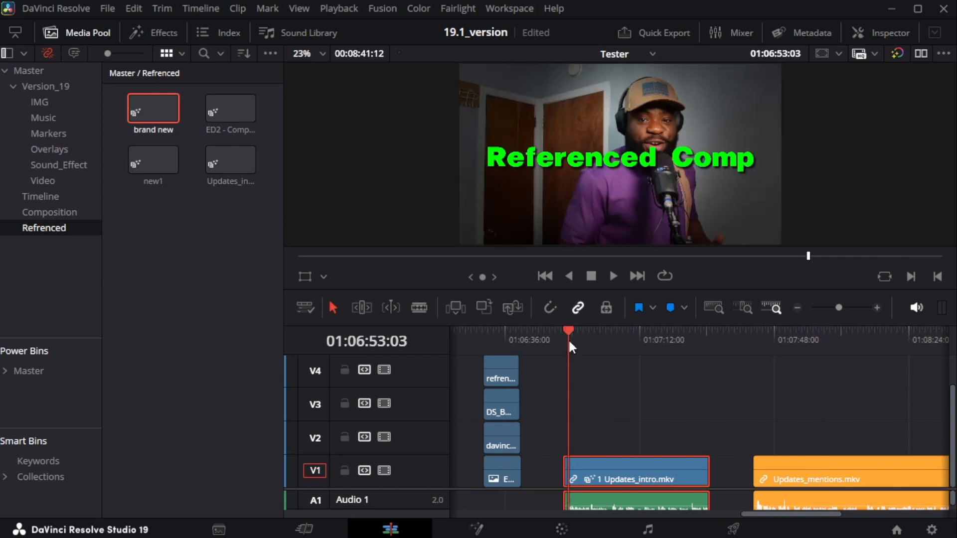
{"action": "left_click_drag", "start_coordinate": [570, 331], "coordinate": [641, 334]}
Apply the referenced composition "brand new" to the Updates_mentions.mkv clip on track V1.
{"action": "left_click", "coordinate": [802, 333]}
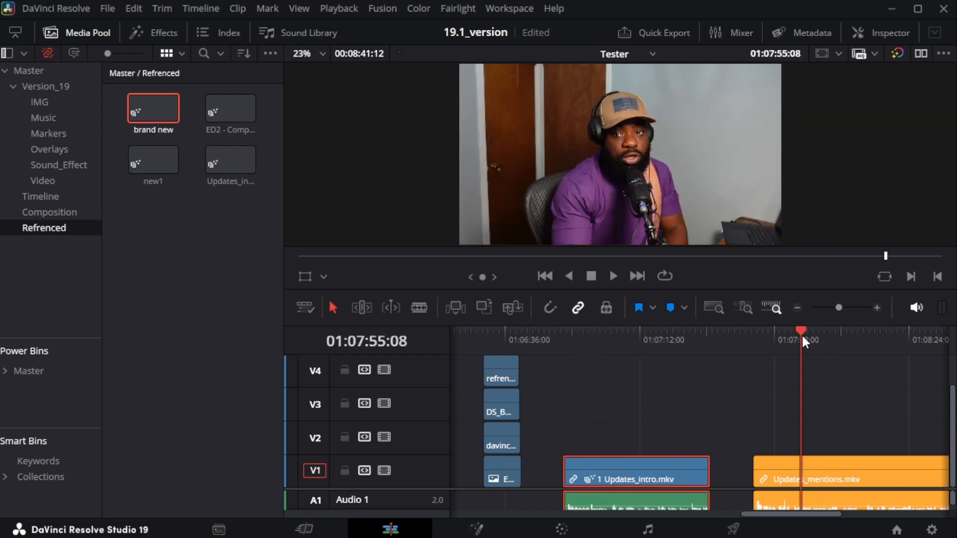
{"action": "left_click_drag", "start_coordinate": [802, 334], "coordinate": [818, 335]}
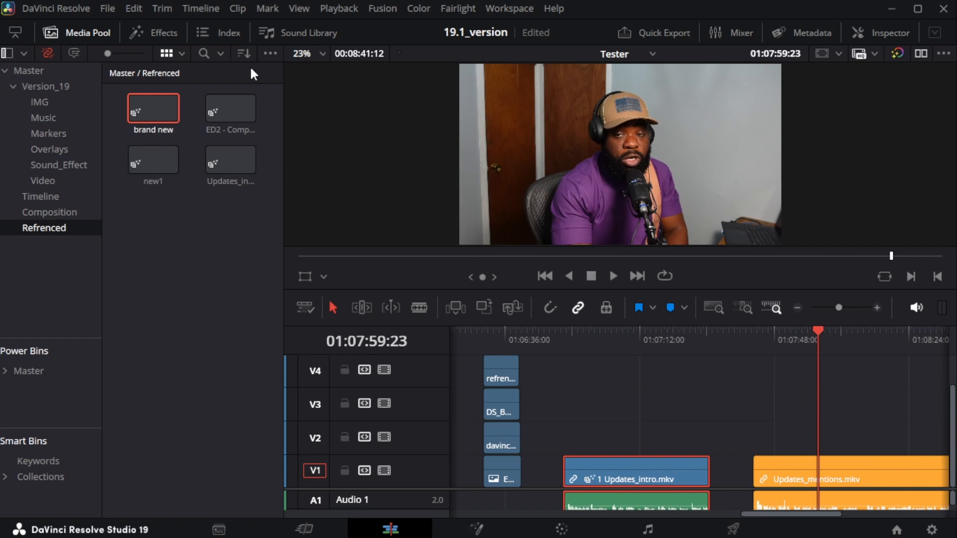
{"action": "left_click", "coordinate": [154, 112]}
{"action": "left_click", "coordinate": [838, 474]}
{"action": "right_click", "coordinate": [839, 472]}
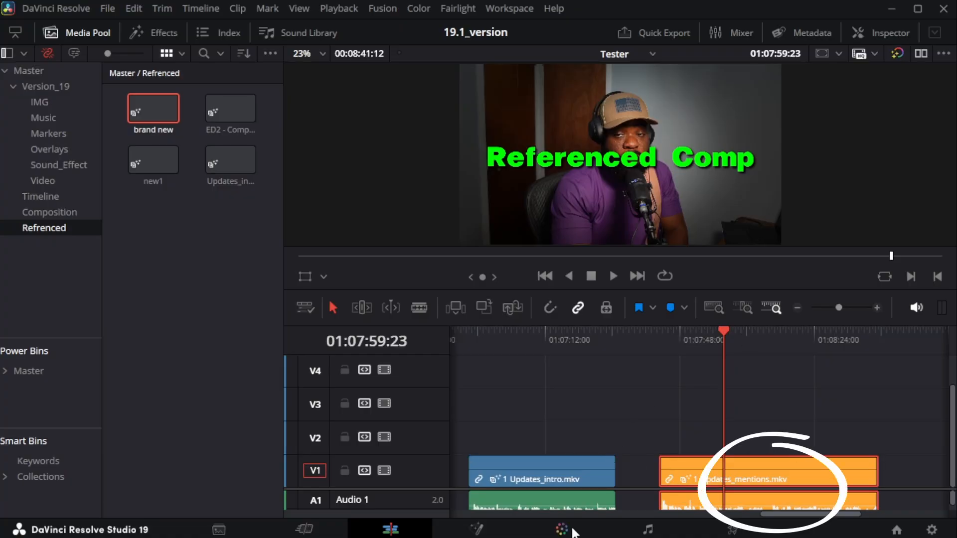
Open the Updates_mentions.mkv clip in Fusion and examine where Text1's exit keyframes fall within the clip's length.
{"action": "left_click", "coordinate": [478, 529]}
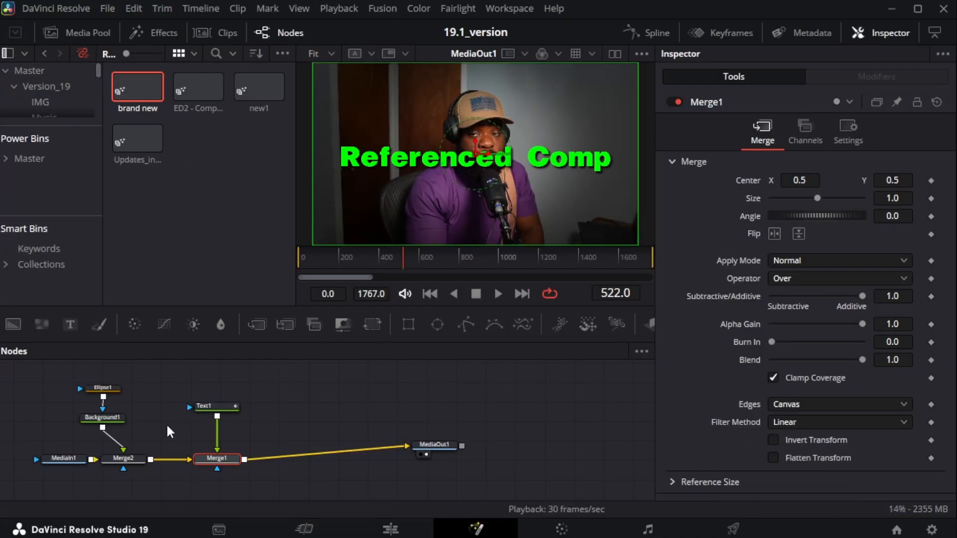
{"action": "left_click", "coordinate": [220, 407]}
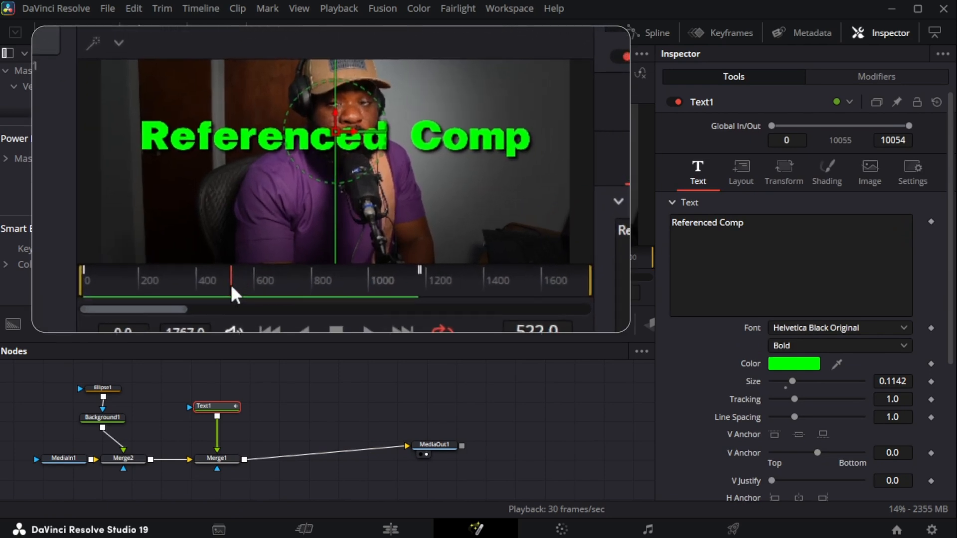
{"action": "left_click_drag", "start_coordinate": [403, 260], "coordinate": [436, 261]}
{"action": "left_click_drag", "start_coordinate": [278, 285], "coordinate": [412, 299]}
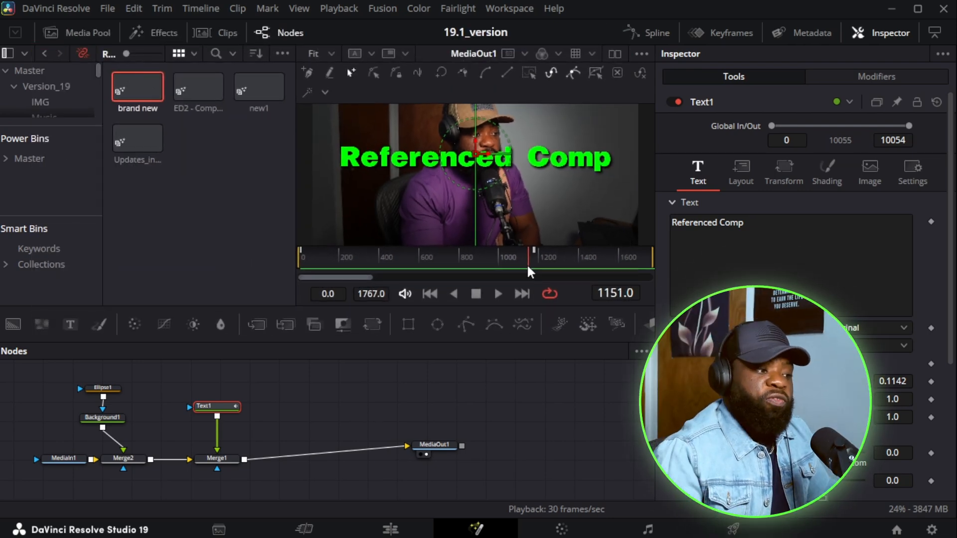
{"action": "mouse_move", "coordinate": [529, 267]}
{"action": "left_mouse_down"}
{"action": "mouse_move", "coordinate": [297, 273]}
{"action": "mouse_move", "coordinate": [531, 270]}
{"action": "left_mouse_up"}
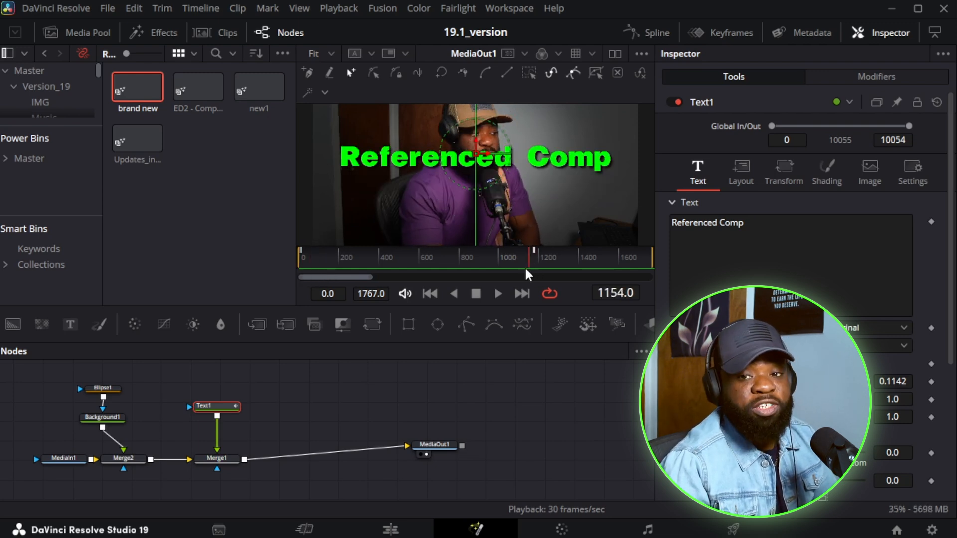
{"action": "left_click_drag", "start_coordinate": [527, 257], "coordinate": [534, 259]}
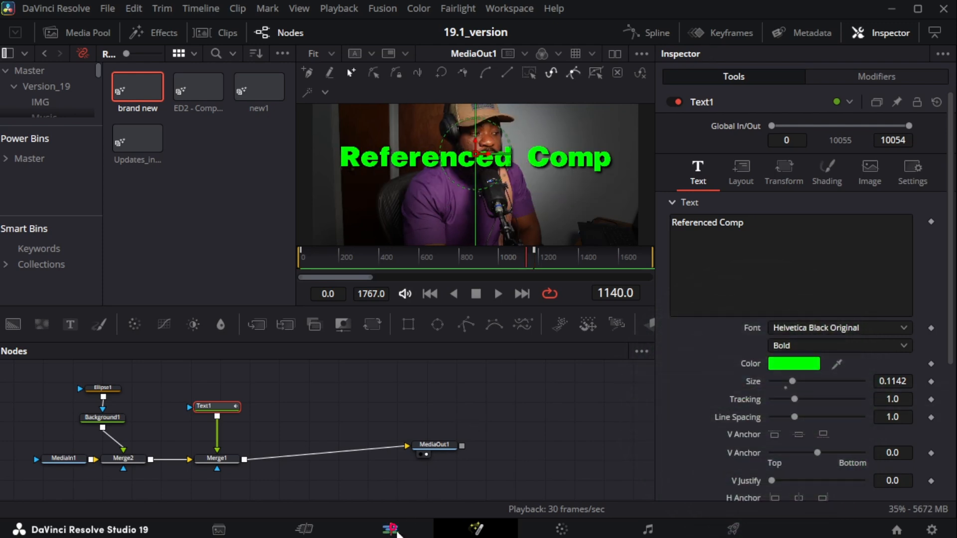
Return to the edit timeline and open the Updates_intro.mkv clip's composition in Fusion.
{"action": "left_click", "coordinate": [397, 532]}
{"action": "left_click", "coordinate": [530, 333]}
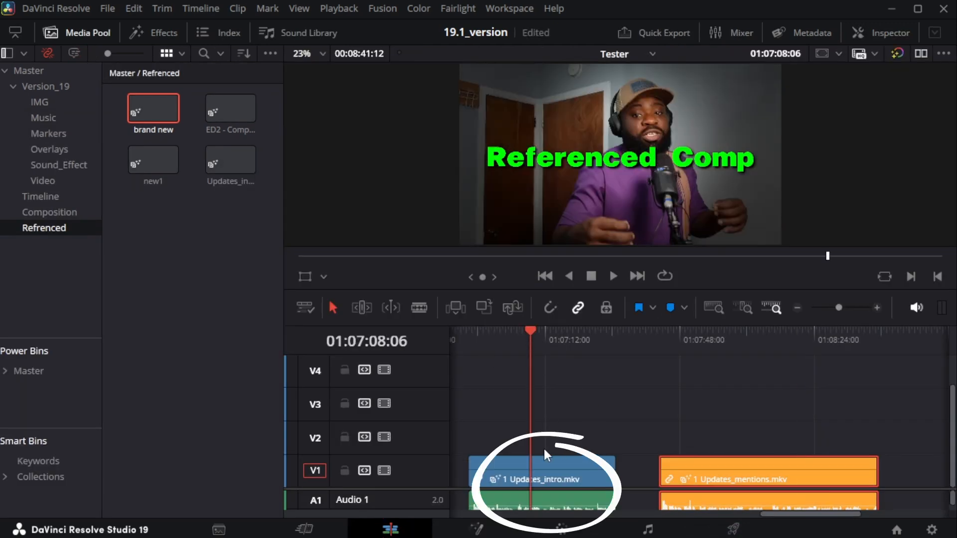
{"action": "left_click", "coordinate": [547, 478]}
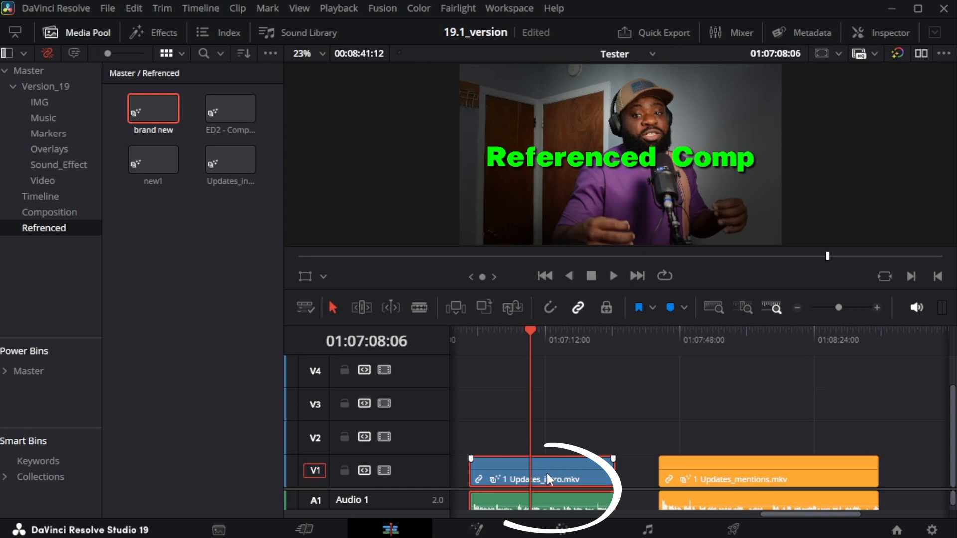
{"action": "left_click", "coordinate": [473, 532]}
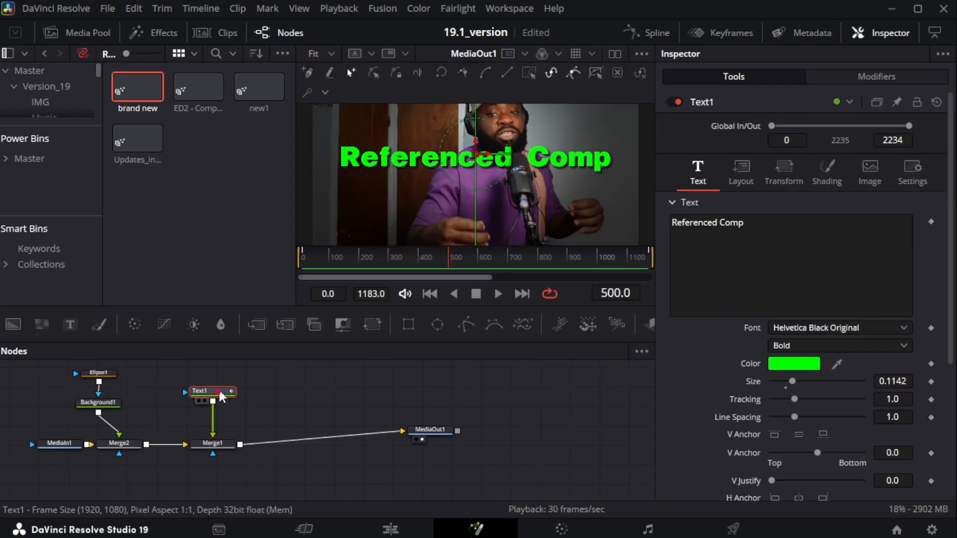
Display Text1's layout Center keyframes fitted in the Keyframes editor and move the exit keyframes earlier, ending at frame 370.
{"action": "left_click", "coordinate": [216, 391]}
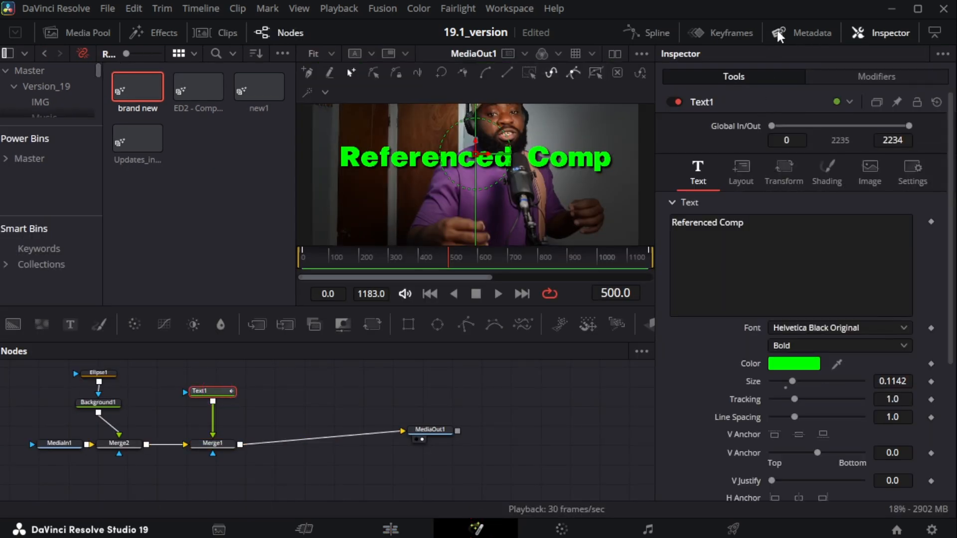
{"action": "left_click", "coordinate": [723, 33]}
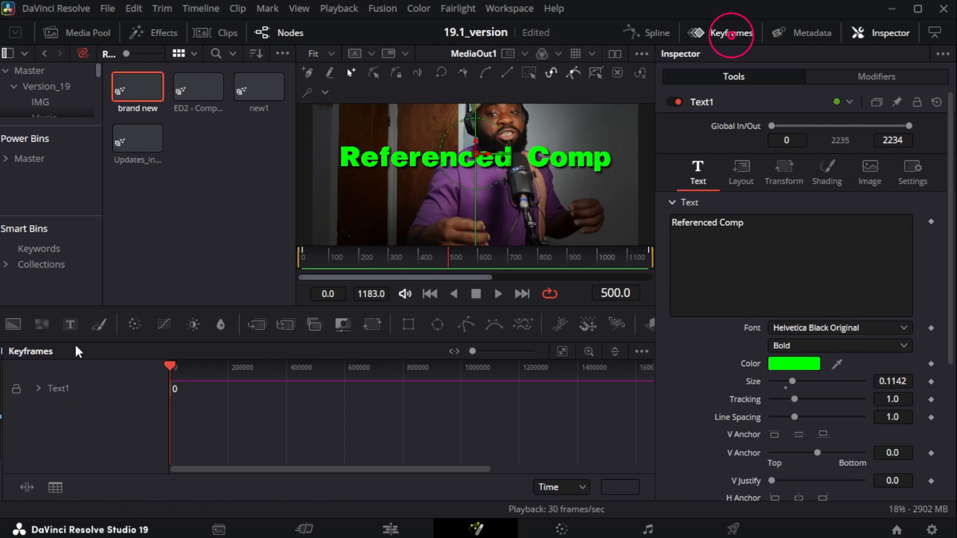
{"action": "left_click", "coordinate": [39, 389]}
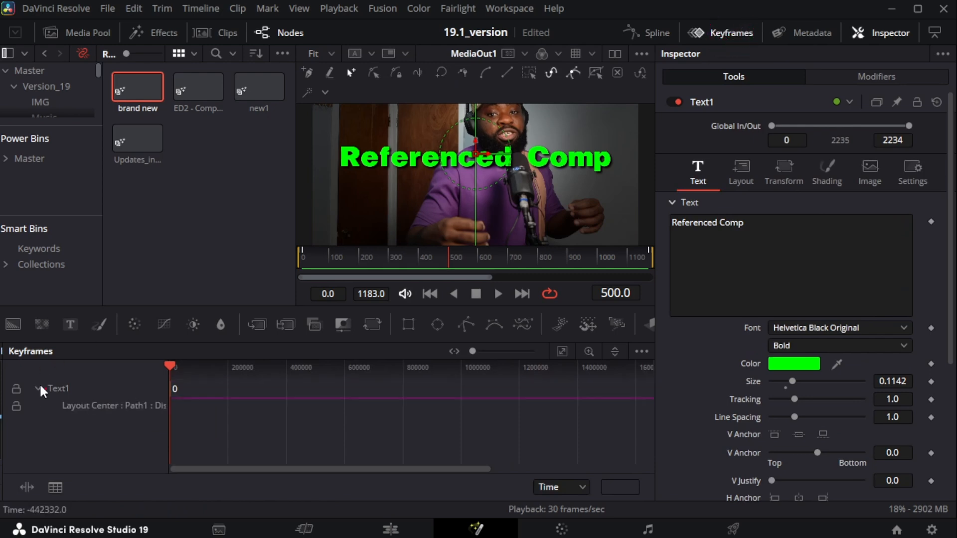
{"action": "left_click", "coordinate": [562, 352]}
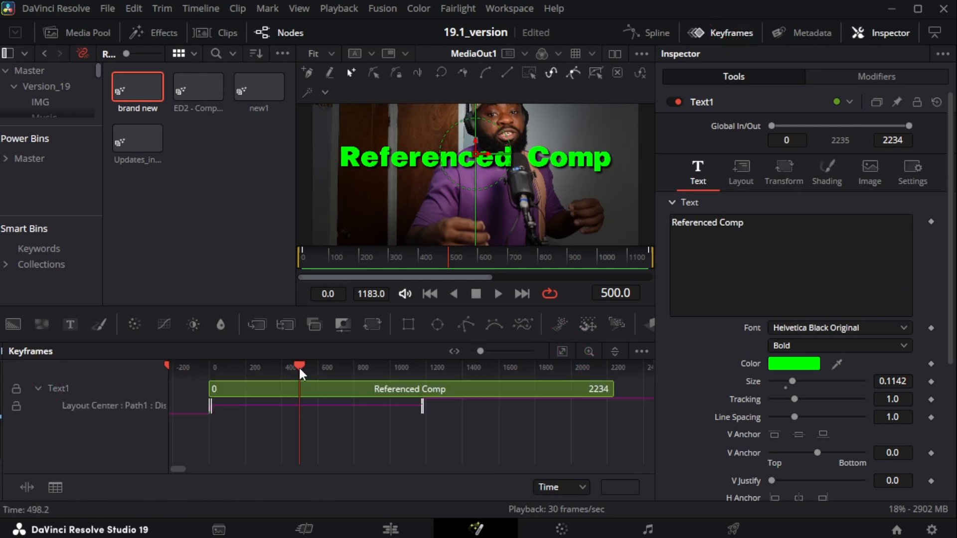
{"action": "left_click_drag", "start_coordinate": [298, 366], "coordinate": [275, 407]}
{"action": "left_click", "coordinate": [408, 257]}
{"action": "left_click_drag", "start_coordinate": [406, 261], "coordinate": [405, 263]}
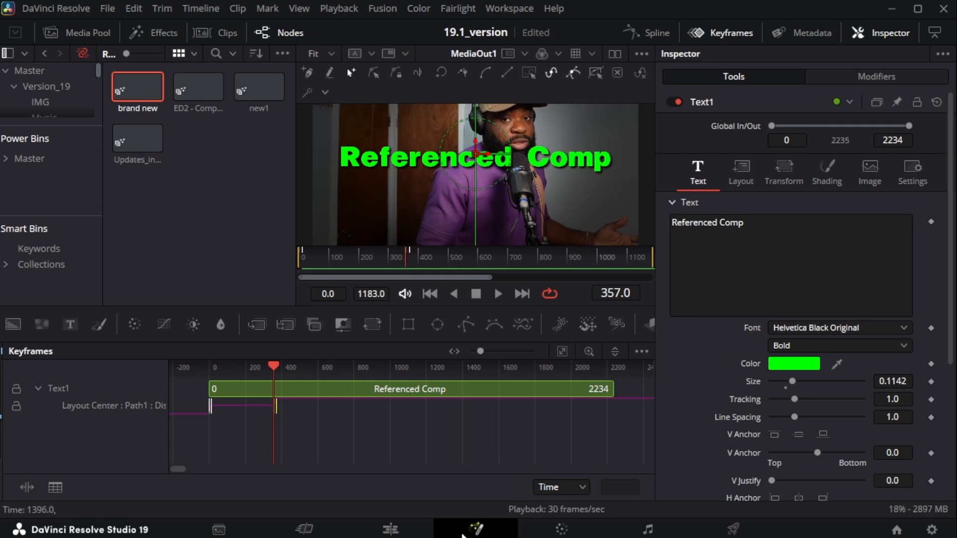
Open the Updates_mentions.mkv clip in Fusion and check the timing of Text1's exit keyframes there.
{"action": "left_click", "coordinate": [417, 533]}
{"action": "left_click", "coordinate": [723, 331]}
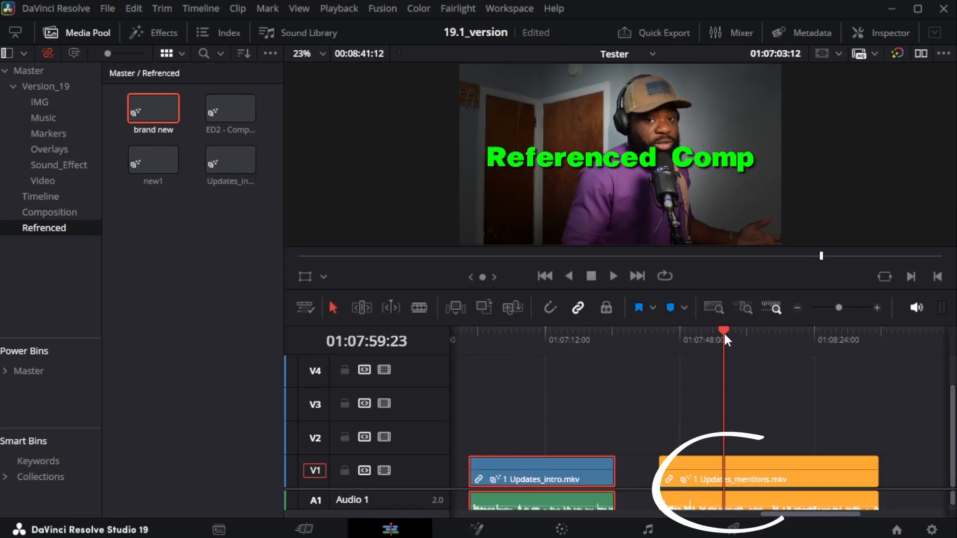
{"action": "left_click", "coordinate": [745, 498]}
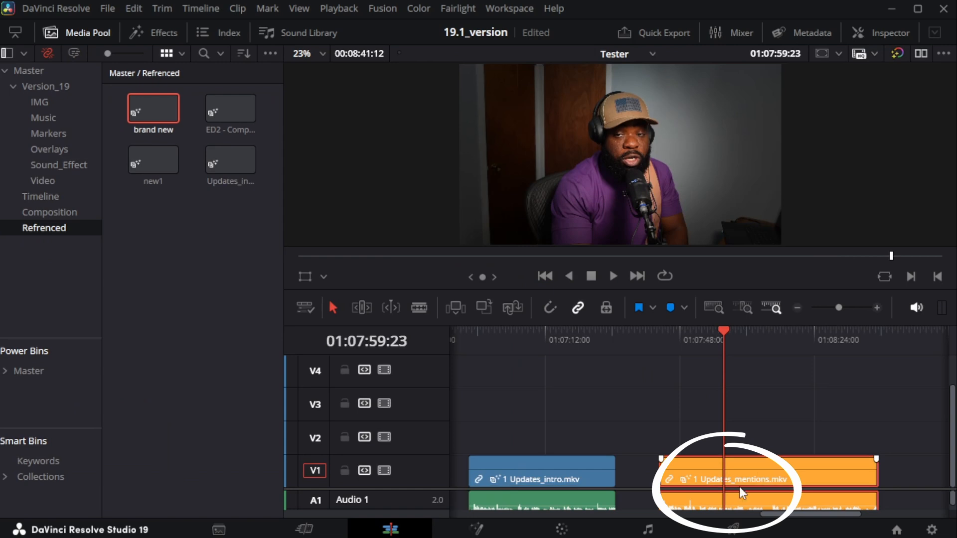
{"action": "left_click", "coordinate": [477, 529]}
{"action": "left_click", "coordinate": [214, 392]}
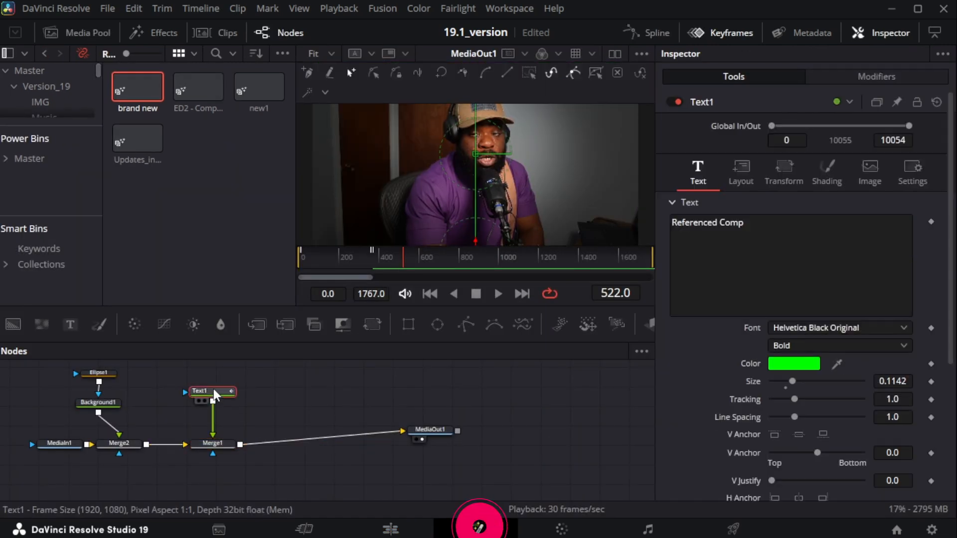
{"action": "left_click", "coordinate": [725, 32]}
{"action": "mouse_move", "coordinate": [226, 364]}
{"action": "left_mouse_down"}
{"action": "mouse_move", "coordinate": [215, 370]}
{"action": "mouse_move", "coordinate": [223, 369]}
{"action": "left_mouse_up"}
{"action": "left_click", "coordinate": [376, 260]}
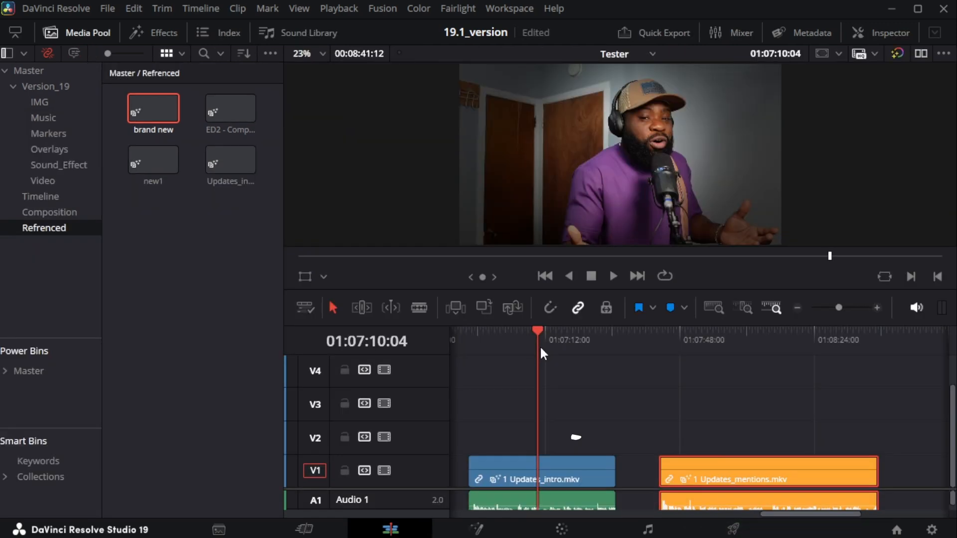
In the Updates_intro.mkv clip's composition, remove all of Text1's layout Center keyframes and set Center Y to 0.5.
{"action": "left_click", "coordinate": [547, 468]}
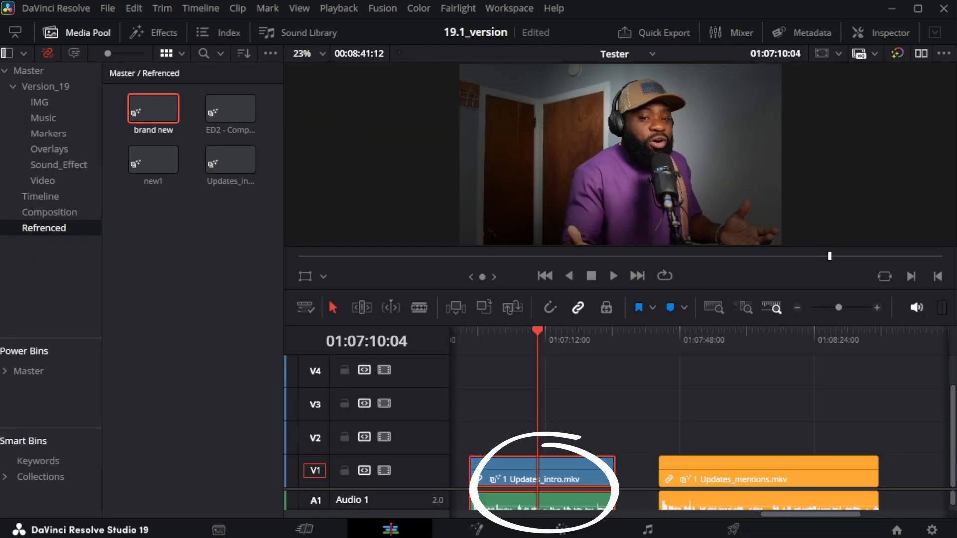
{"action": "left_click", "coordinate": [477, 532]}
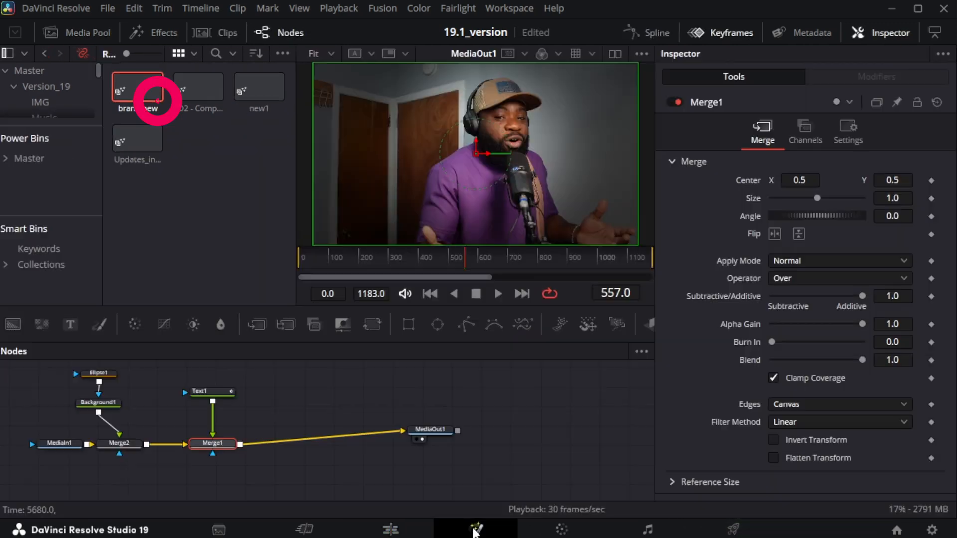
{"action": "left_click", "coordinate": [214, 391]}
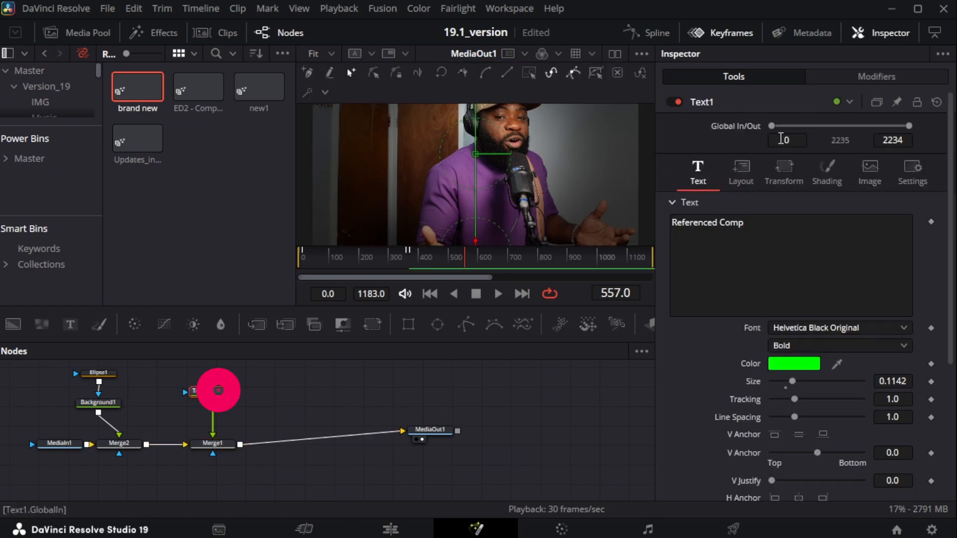
{"action": "left_click", "coordinate": [741, 172]}
{"action": "left_click", "coordinate": [923, 239]}
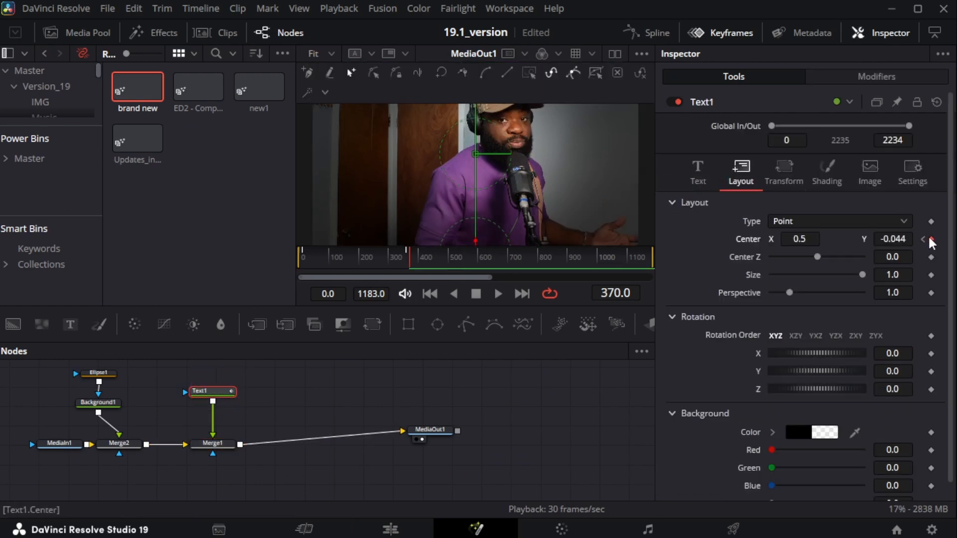
{"action": "left_click", "coordinate": [923, 240]}
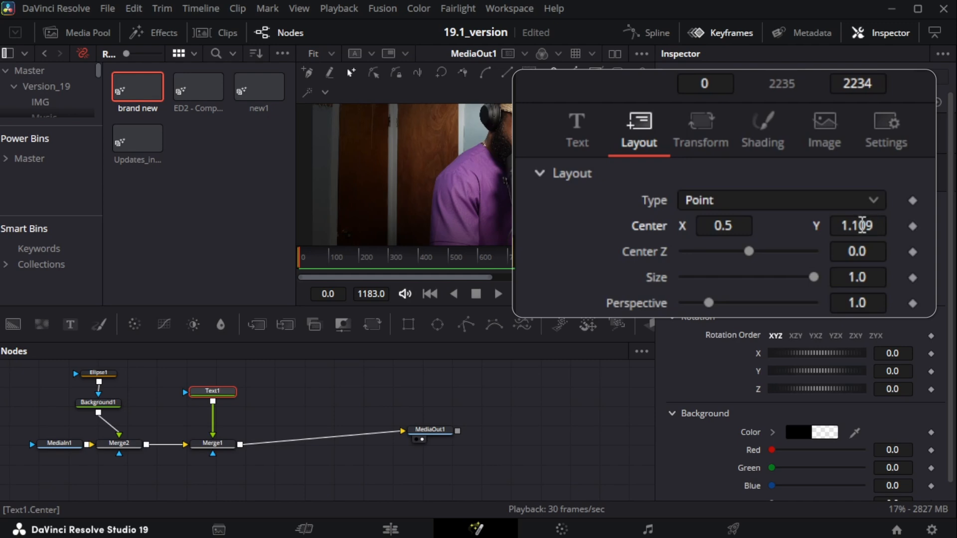
{"action": "double_click", "coordinate": [865, 225]}
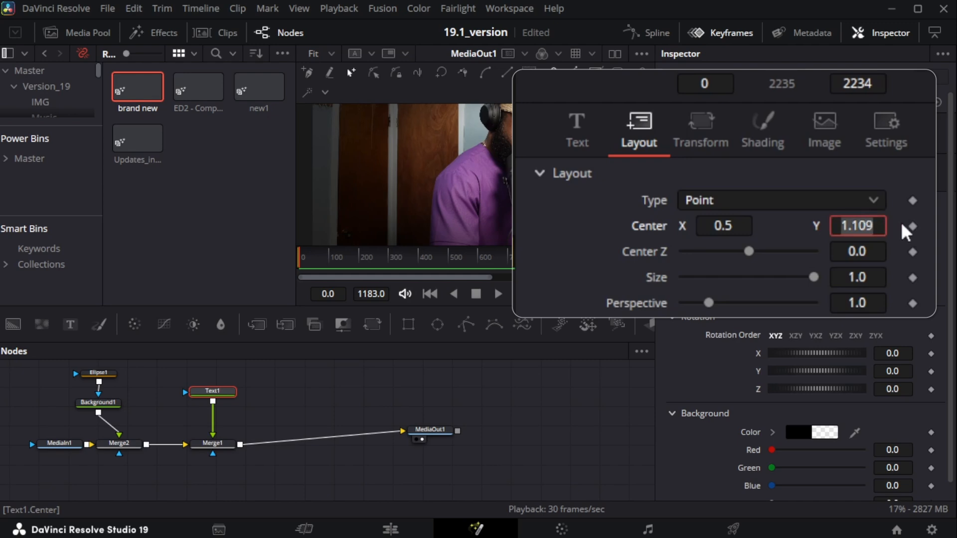
{"action": "type", "text": "0.5"}
{"action": "key", "text": "Return"}
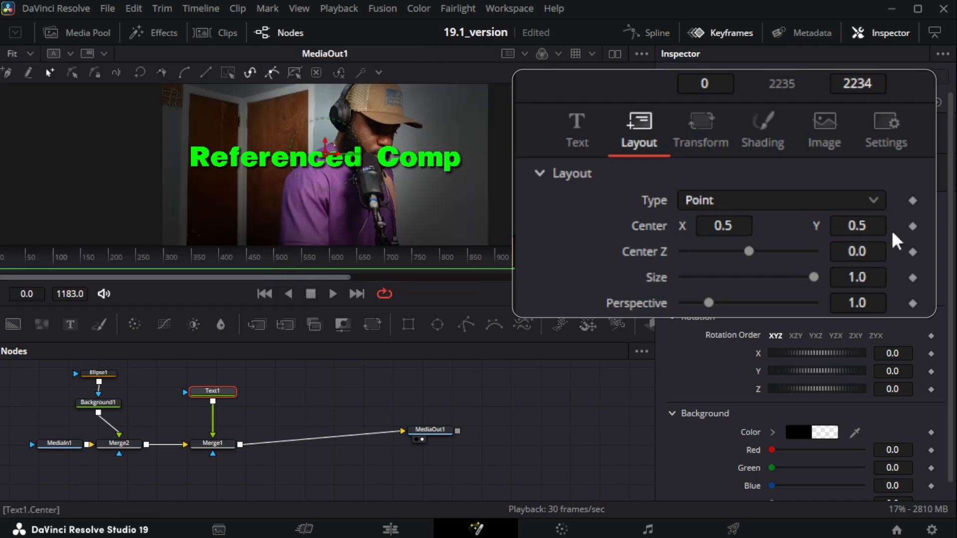
Add an expression to Text1's layout Center and clear its default Point(0.5, 0.5) text.
{"action": "right_click", "coordinate": [893, 239]}
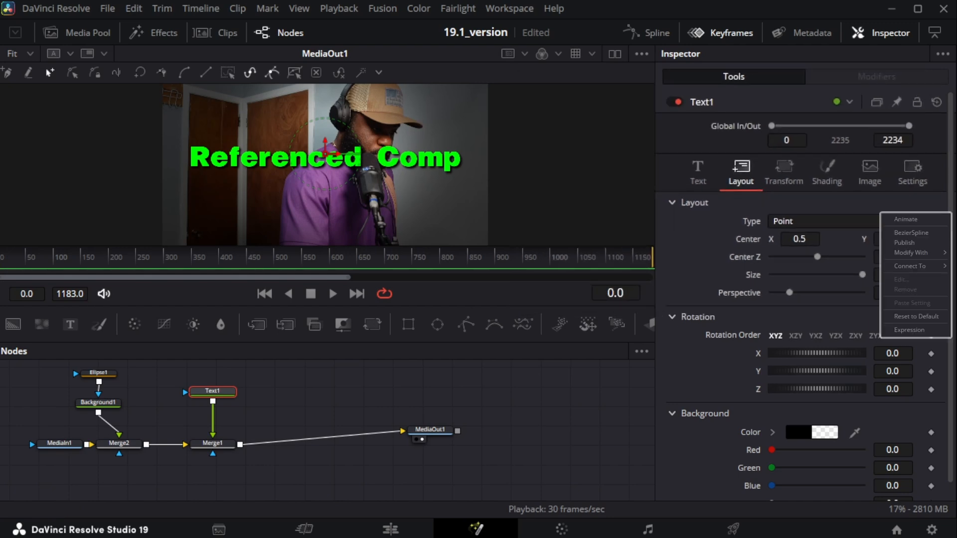
{"action": "left_click", "coordinate": [910, 330]}
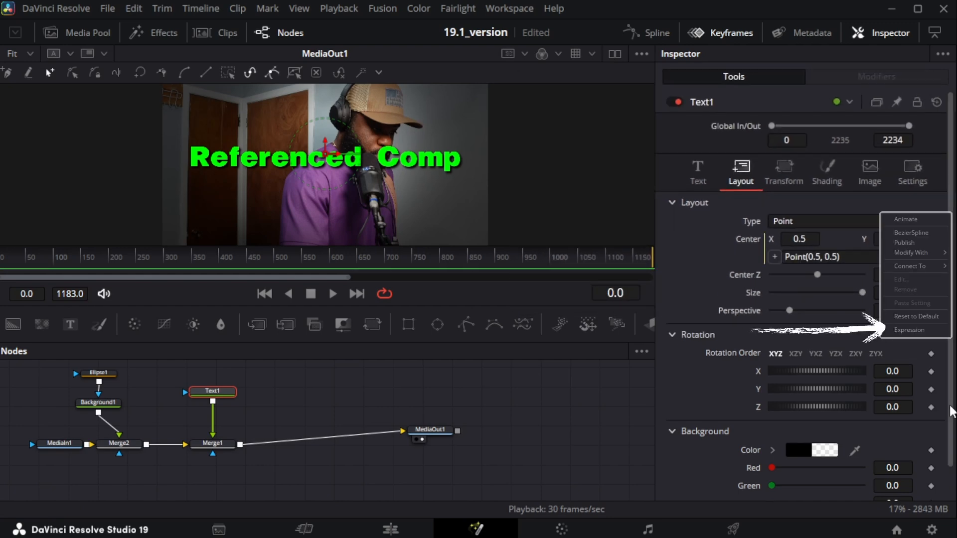
{"action": "left_click", "coordinate": [856, 258]}
{"action": "left_click_drag", "start_coordinate": [856, 258], "coordinate": [778, 257]}
{"action": "key", "text": "BackSpace"}
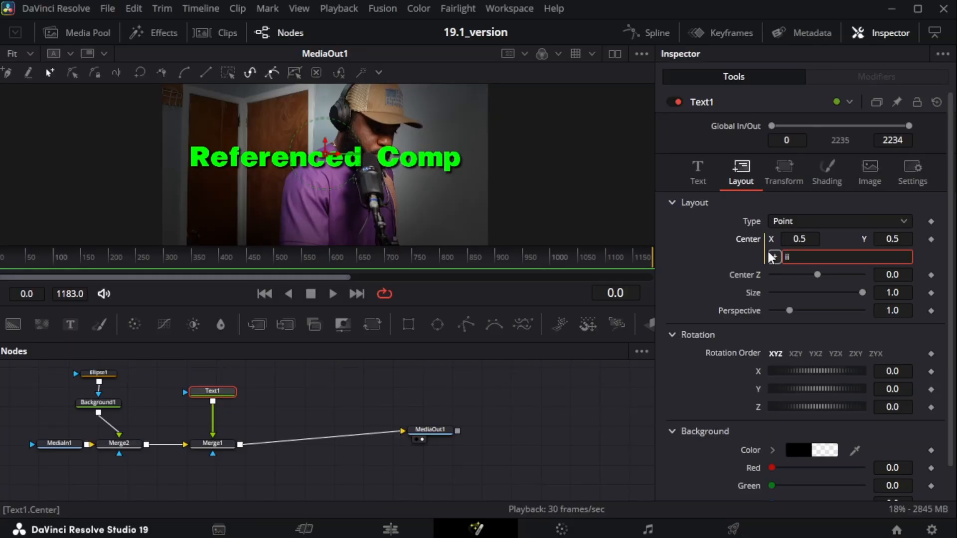
Start the Center expression with the entrance branch: iif ( time < 10 , Point ( 0.5 , 0.3 + ( time * 0.05)),.
{"action": "type", "text": "( time < 10 ,Point ( 0.5 , 0.3"}
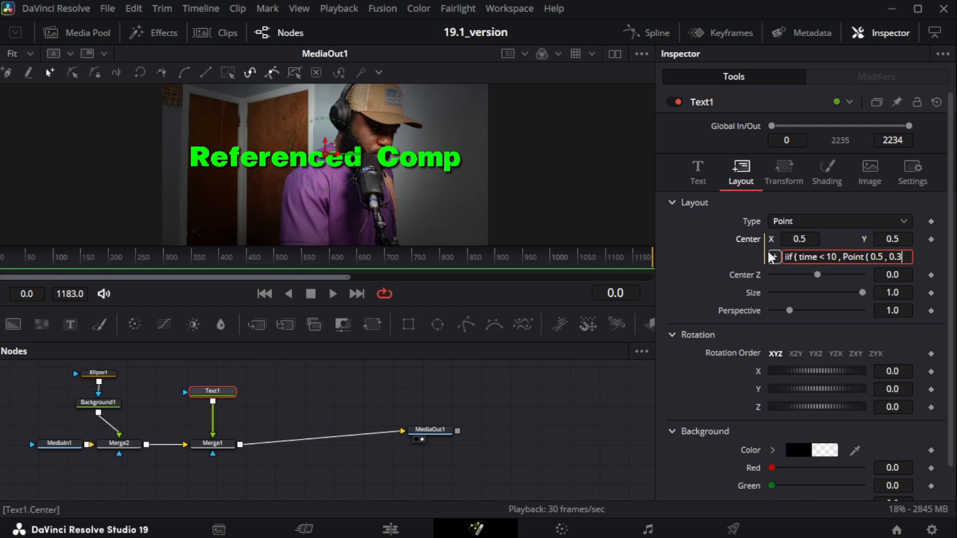
{"action": "type", "text": " + ( time"}
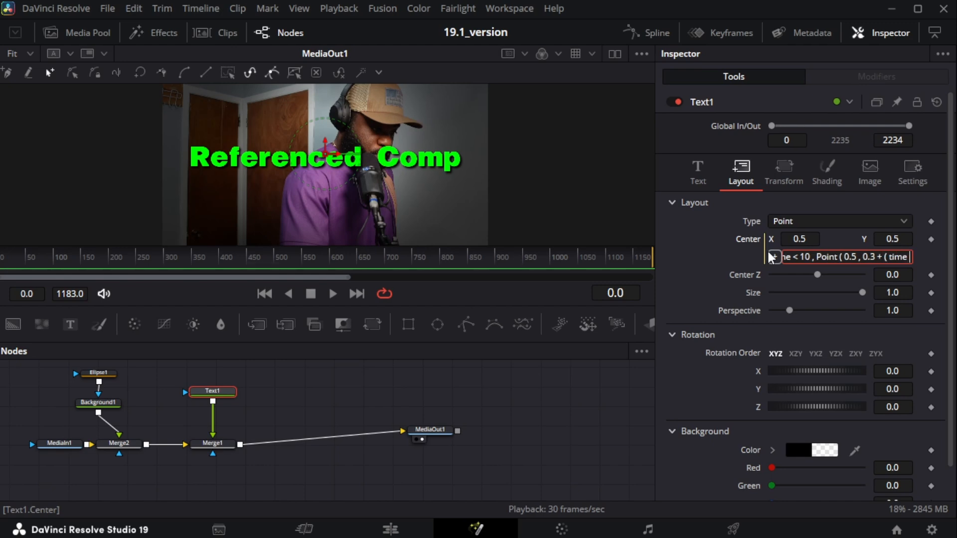
{"action": "type", "text": " * 0"}
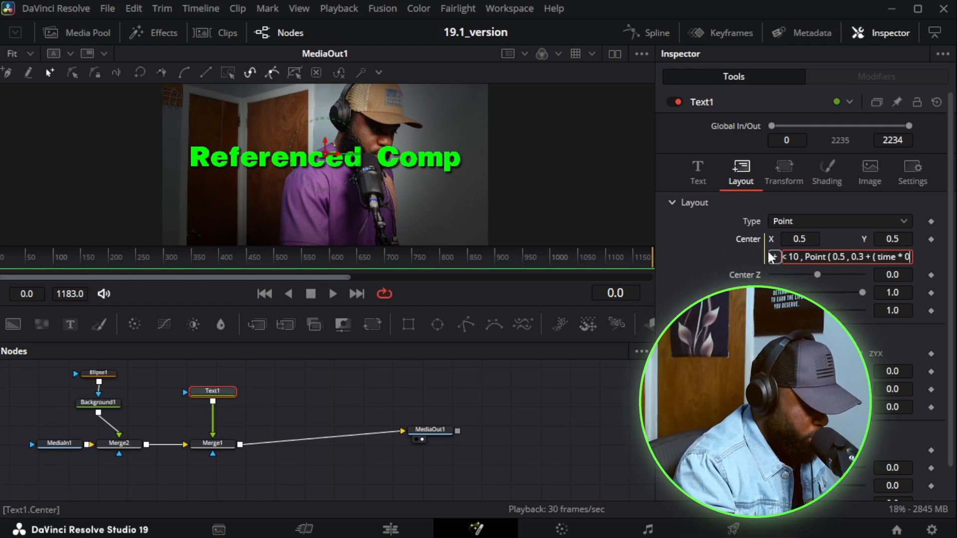
{"action": "type", "text": ".05"}
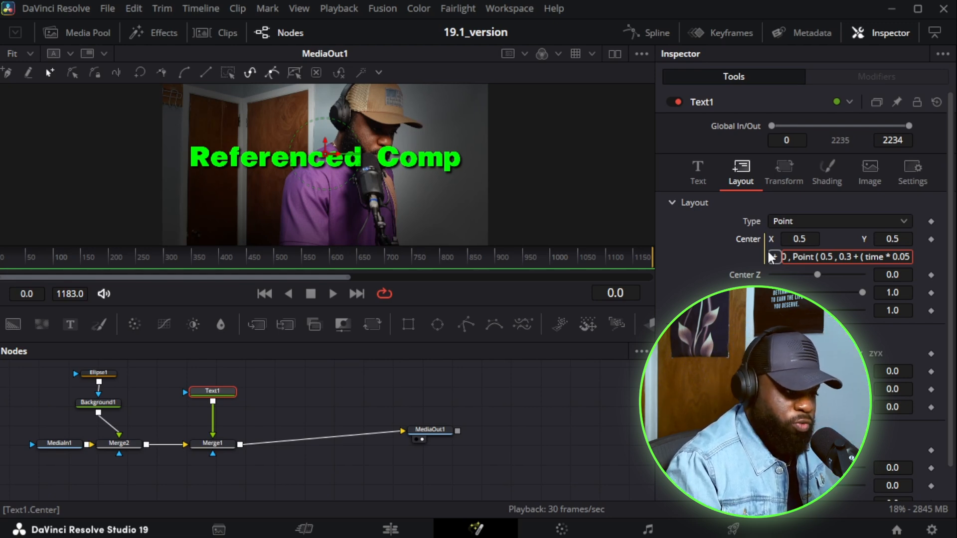
{"action": "type", "text": "))"}
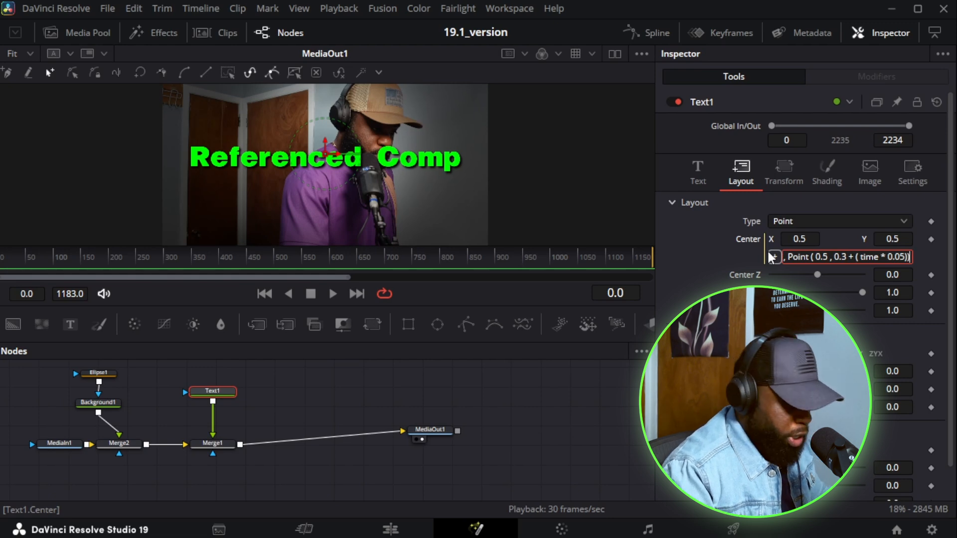
{"action": "type", "text": ","}
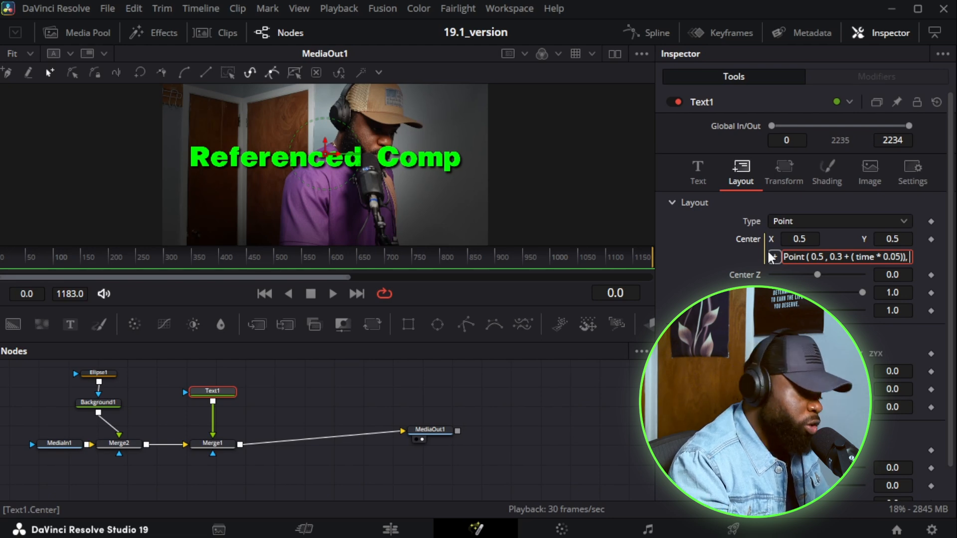
Continue the expression with the nested exit condition: iif ( time > ( comp.RenderEnd - 10), Point (0.5, 0.5 +.
{"action": "type", "text": "iif"}
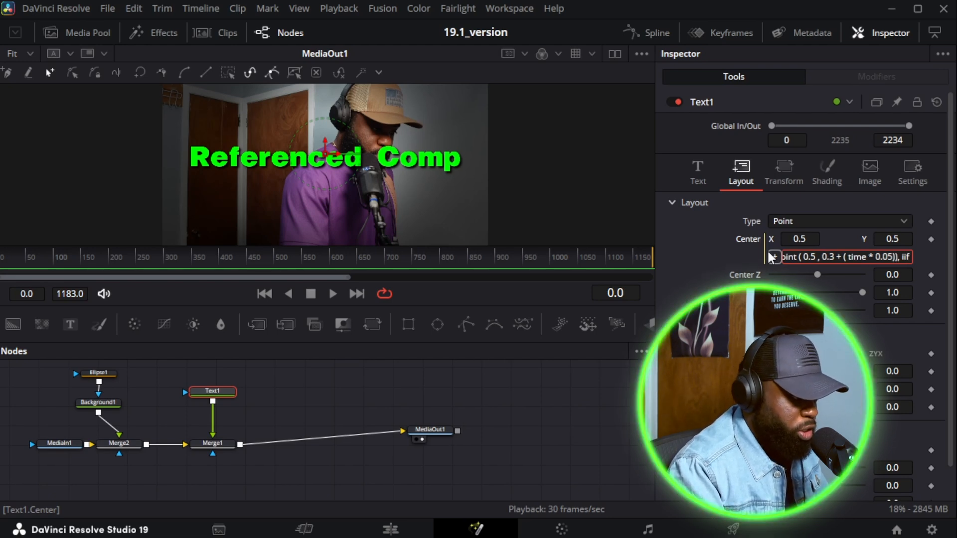
{"action": "type", "text": " ( time >"}
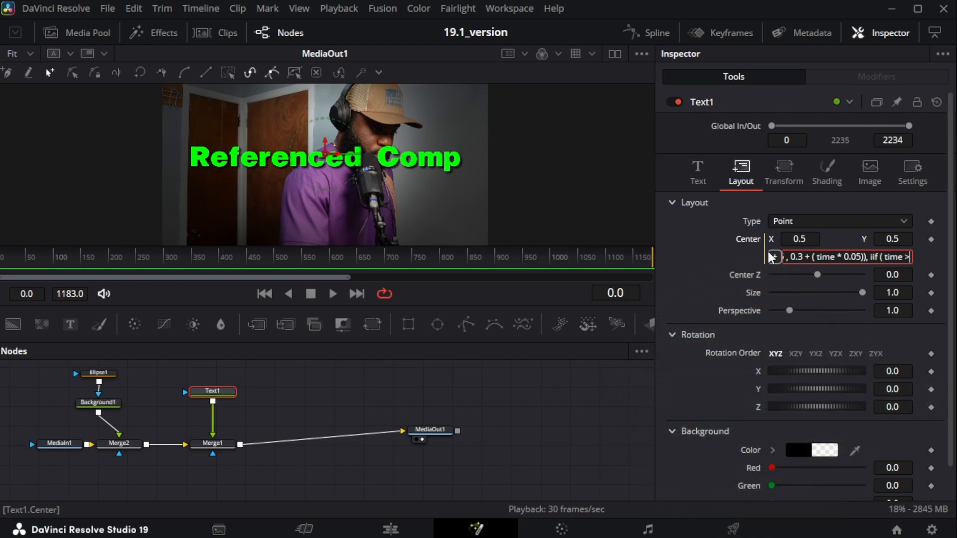
{"action": "type", "text": " ("}
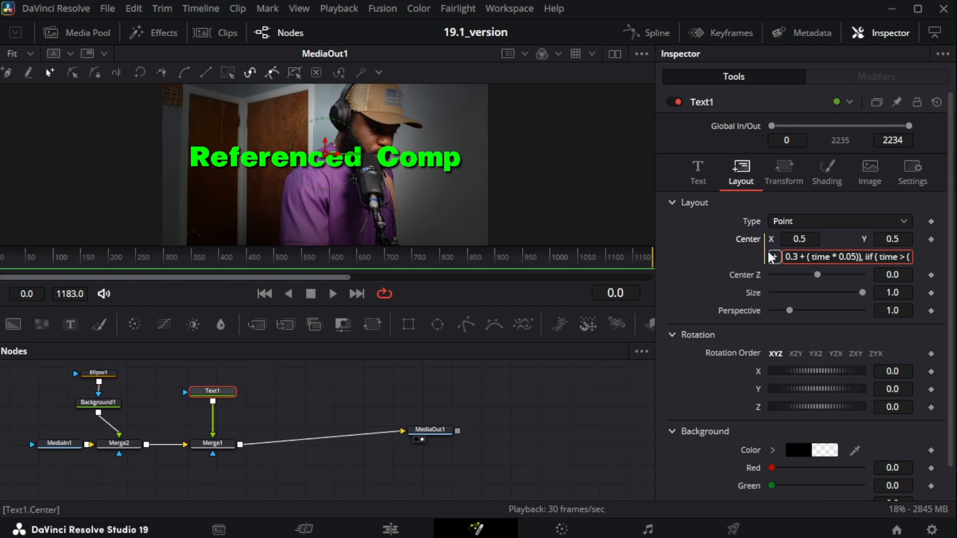
{"action": "type", "text": "com"}
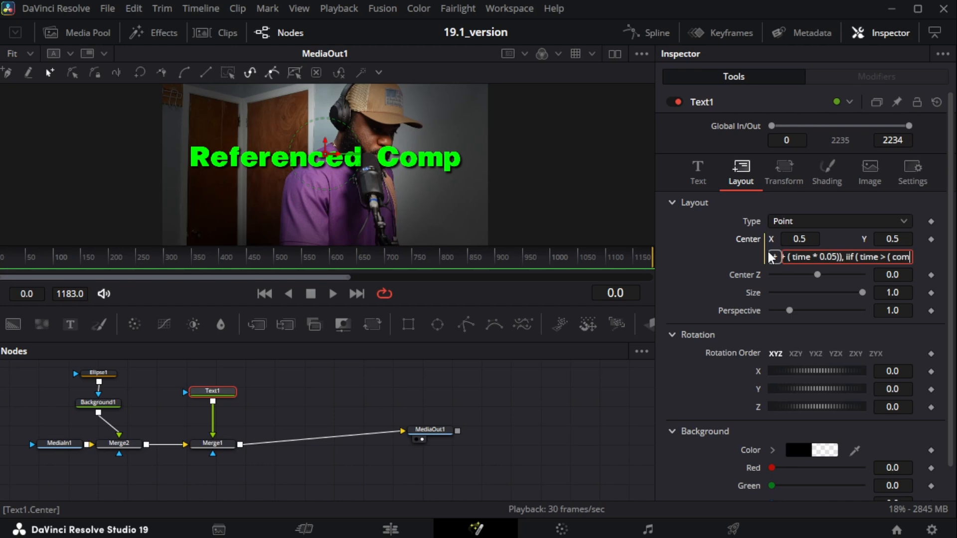
{"action": "type", "text": "p.Rend"}
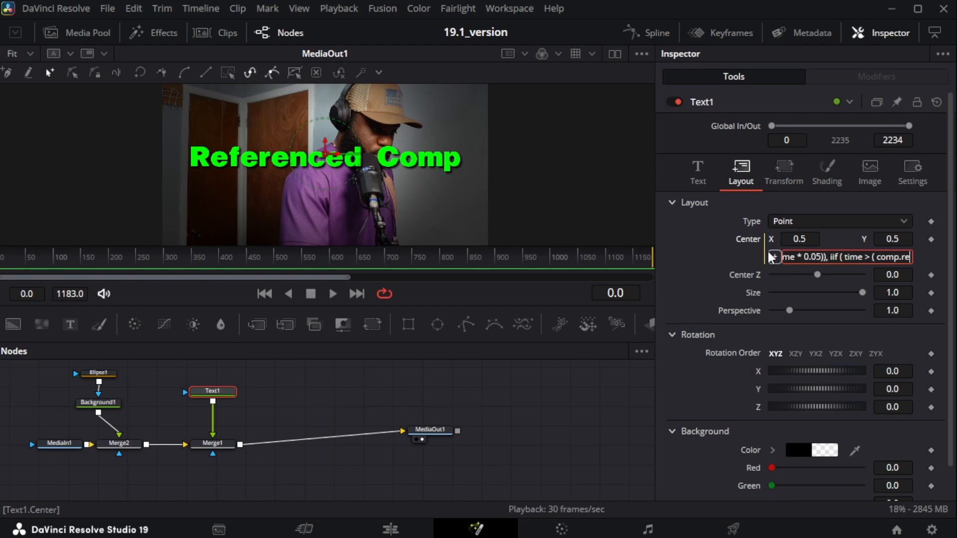
{"action": "type", "text": "er"}
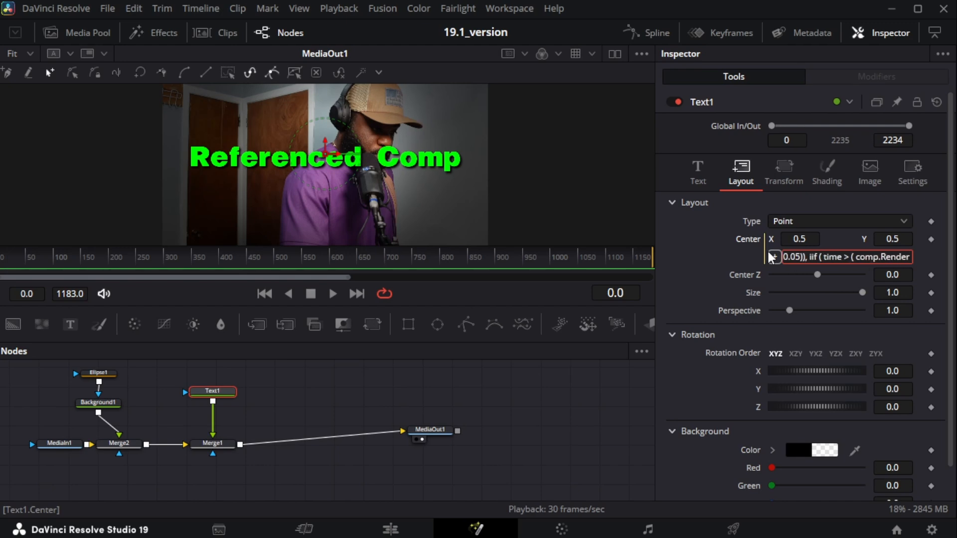
{"action": "type", "text": "End"}
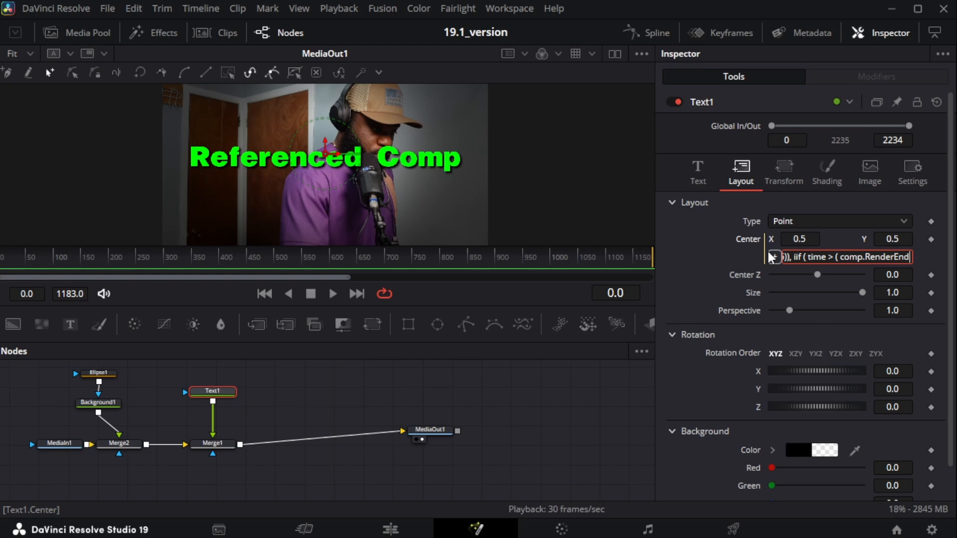
{"action": "type", "text": " - 10), Point (0.5, 0.5 +"}
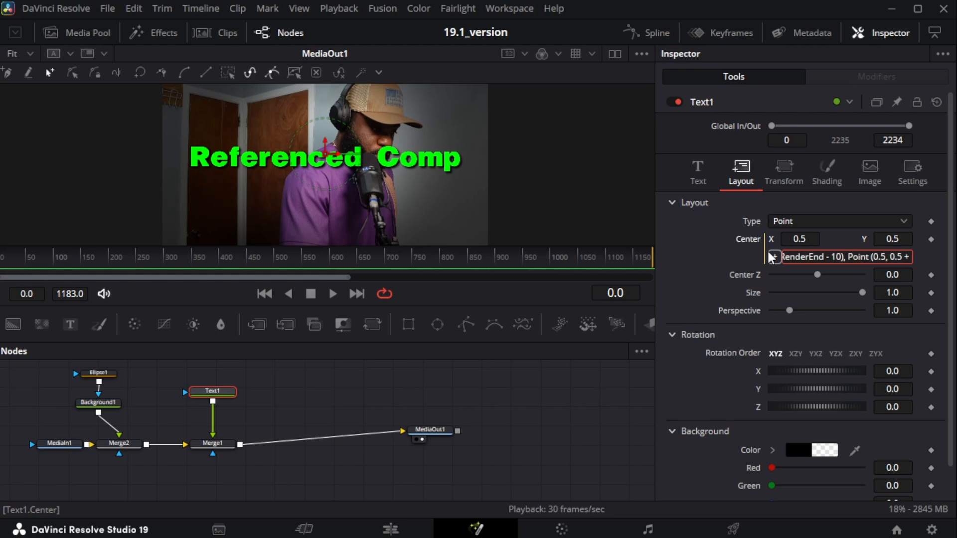
Complete the exit point's Y offset in the expression with ( time - ( comp.RenderEnd -10))*0.1),.
{"action": "type", "text": "( time"}
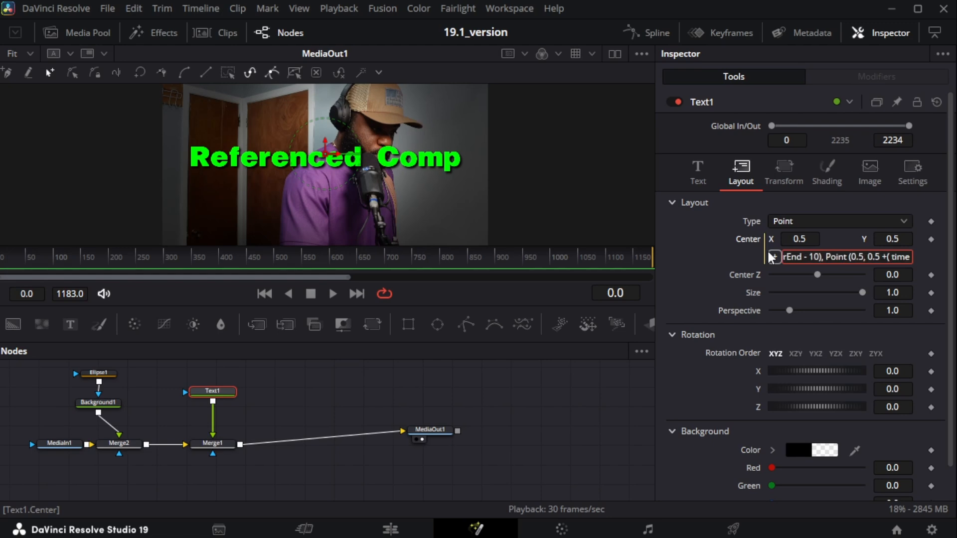
{"action": "type", "text": " - ("}
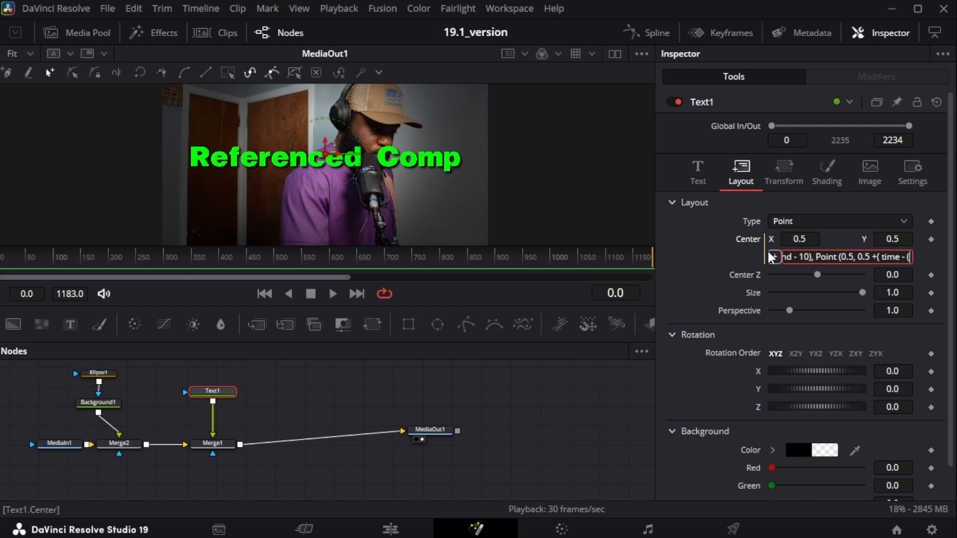
{"action": "type", "text": " comp."}
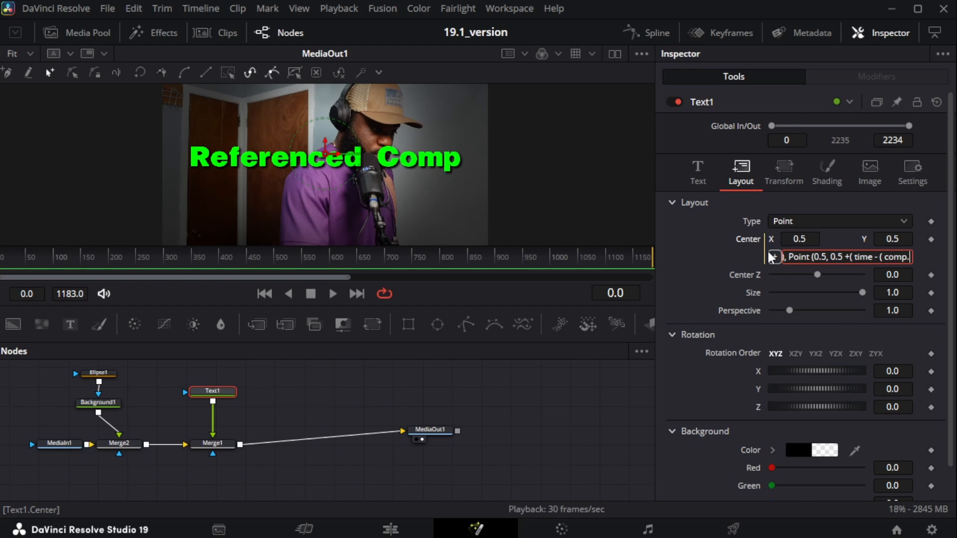
{"action": "type", "text": "RenderEnd -"}
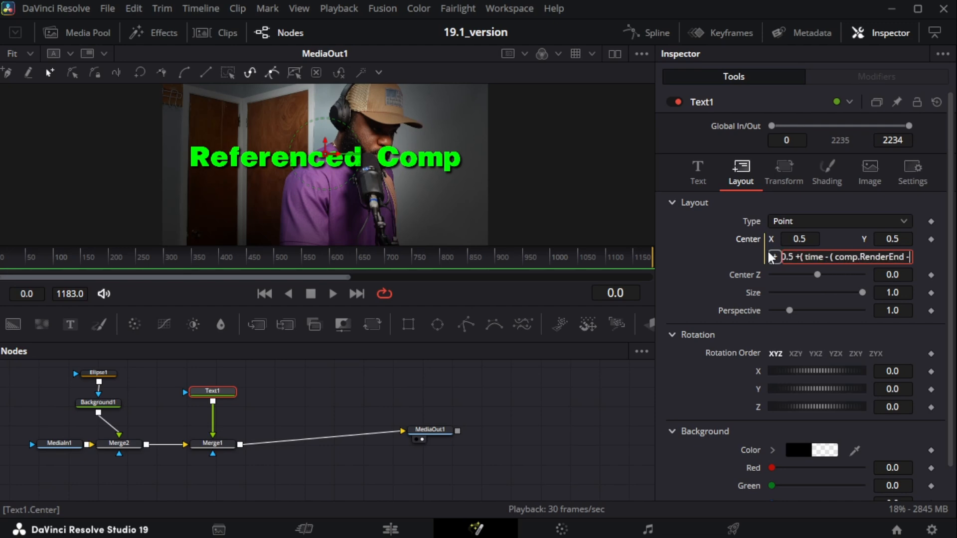
{"action": "type", "text": "10("}
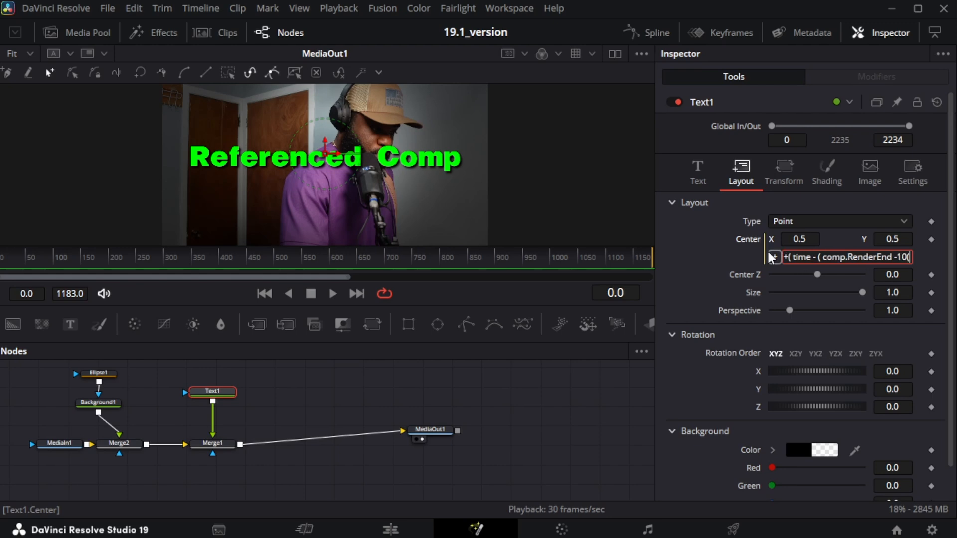
{"action": "key", "text": "BackSpace"}
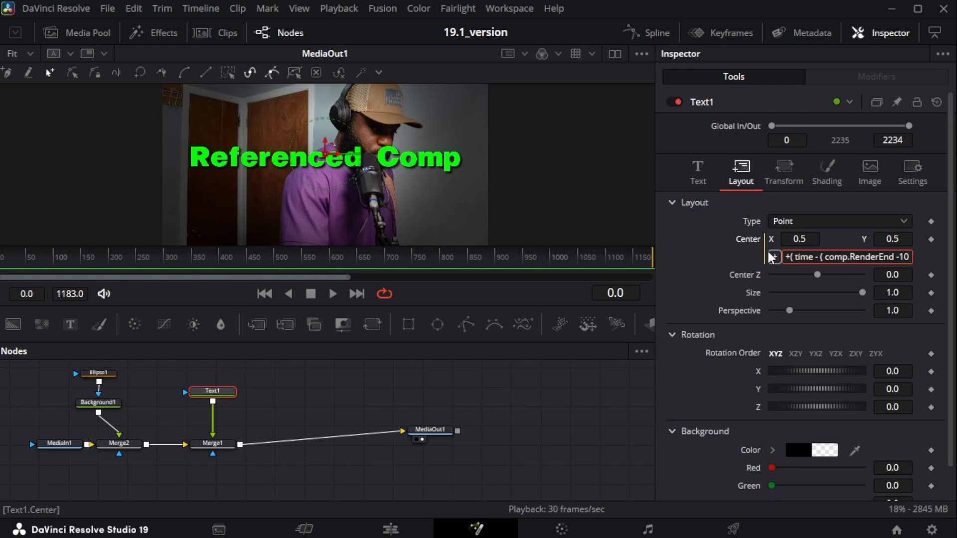
{"action": "type", "text": "))"}
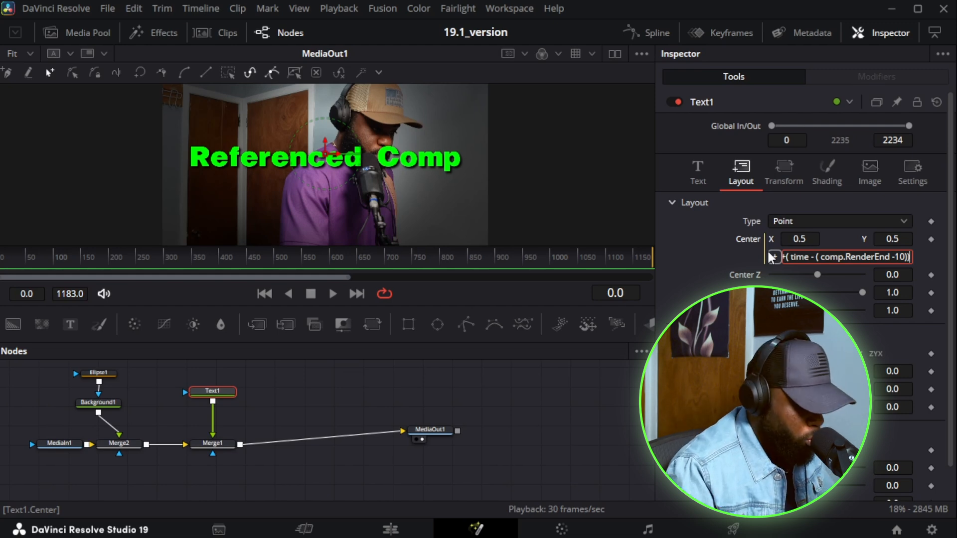
{"action": "type", "text": "*"}
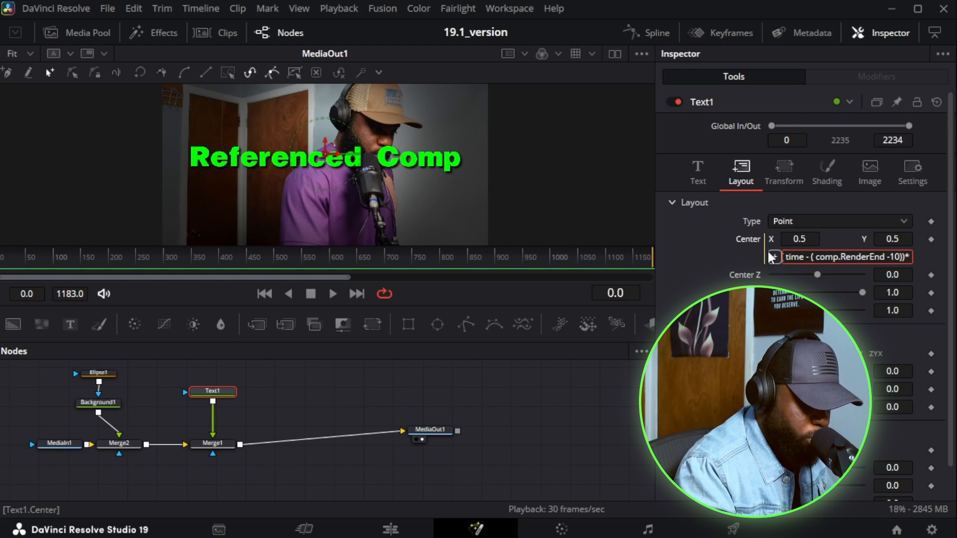
{"action": "type", "text": "0.1)"}
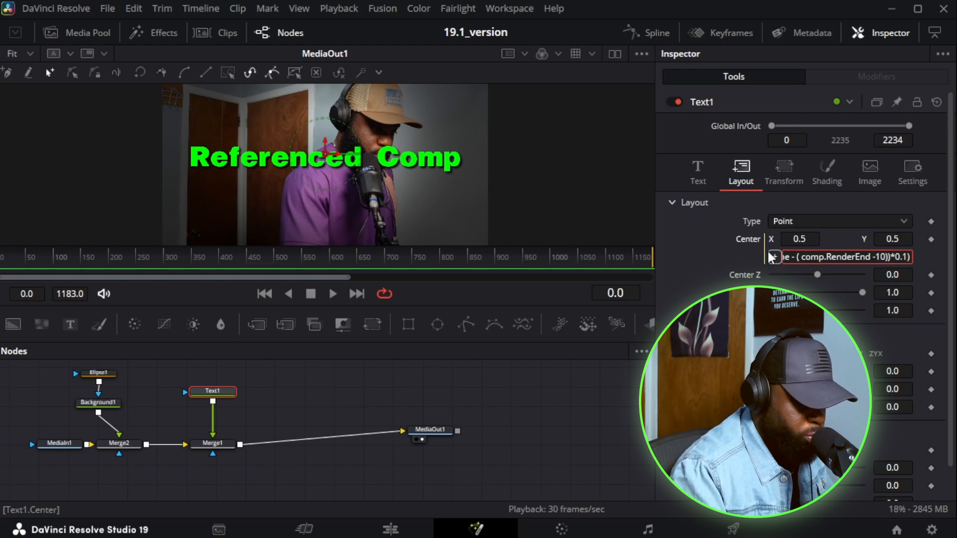
{"action": "type", "text": ","}
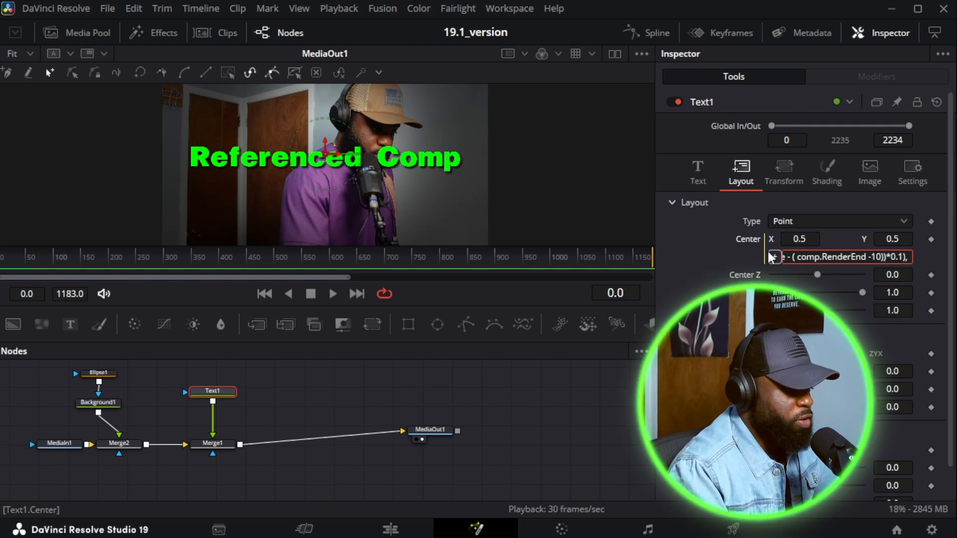
Finish the Center expression with the resting position Point( 0.5,0.5))) and apply it to Text1.
{"action": "type", "text": "Point("}
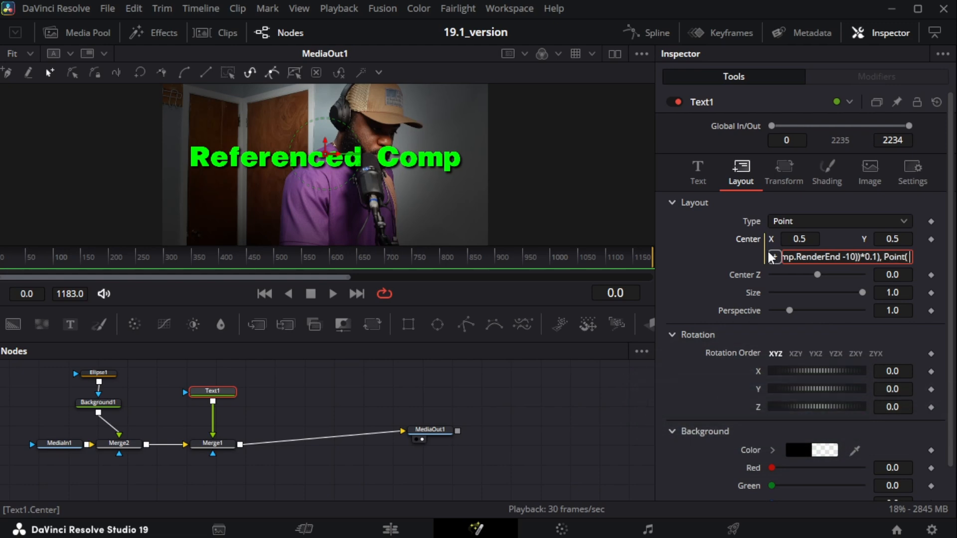
{"action": "type", "text": " 0.5"}
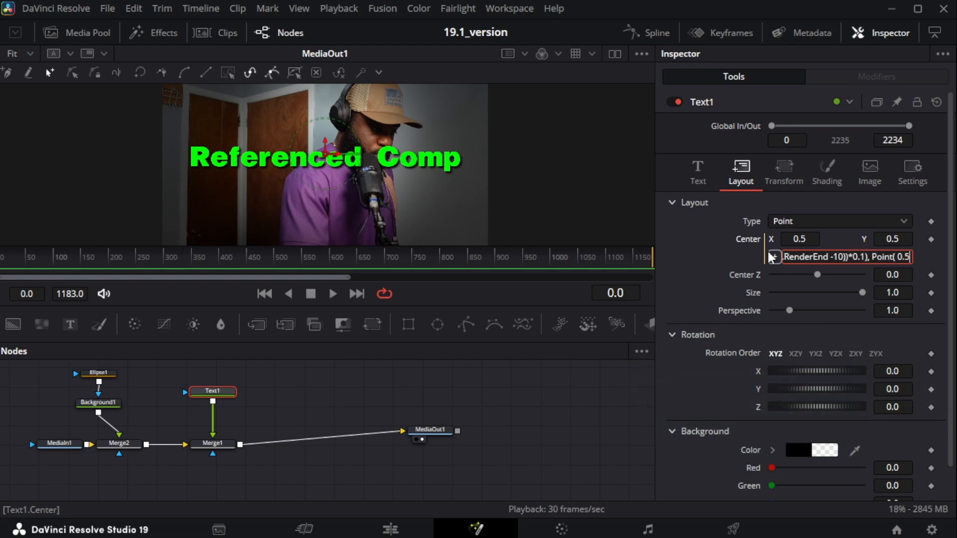
{"action": "type", "text": ",0.5"}
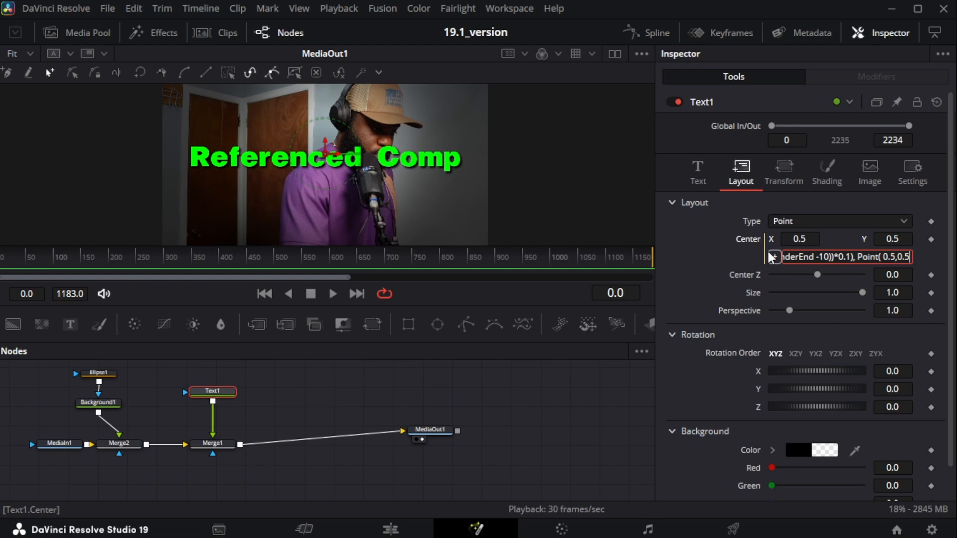
{"action": "type", "text": ")"}
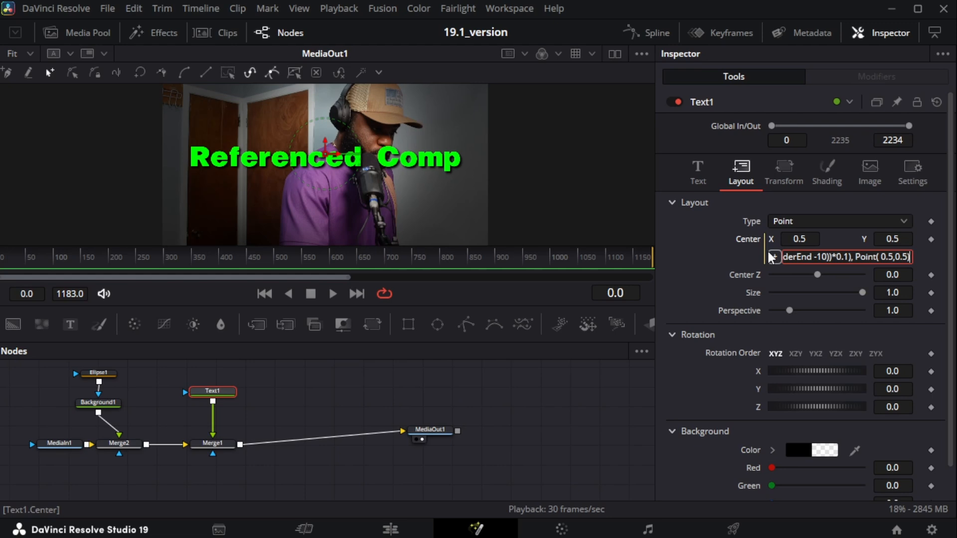
{"action": "type", "text": "))"}
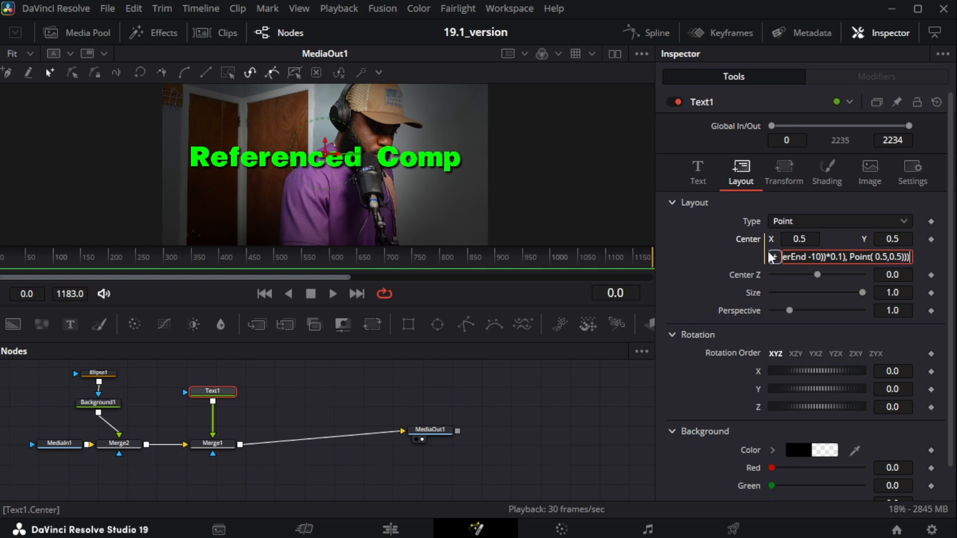
{"action": "key", "text": "Tab"}
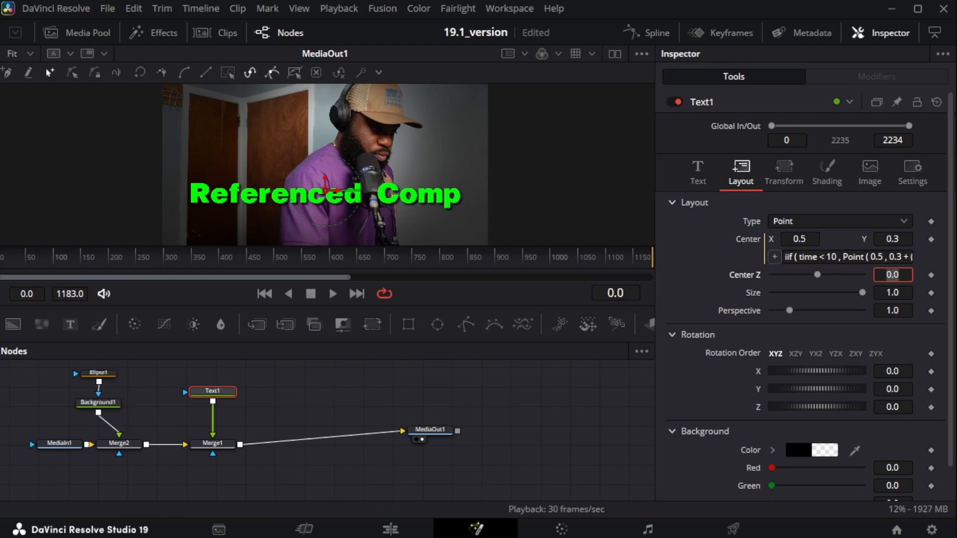
Play back the text animation and change the entrance branch's starting Y in the Center expression to -0.3.
{"action": "key", "text": "space"}
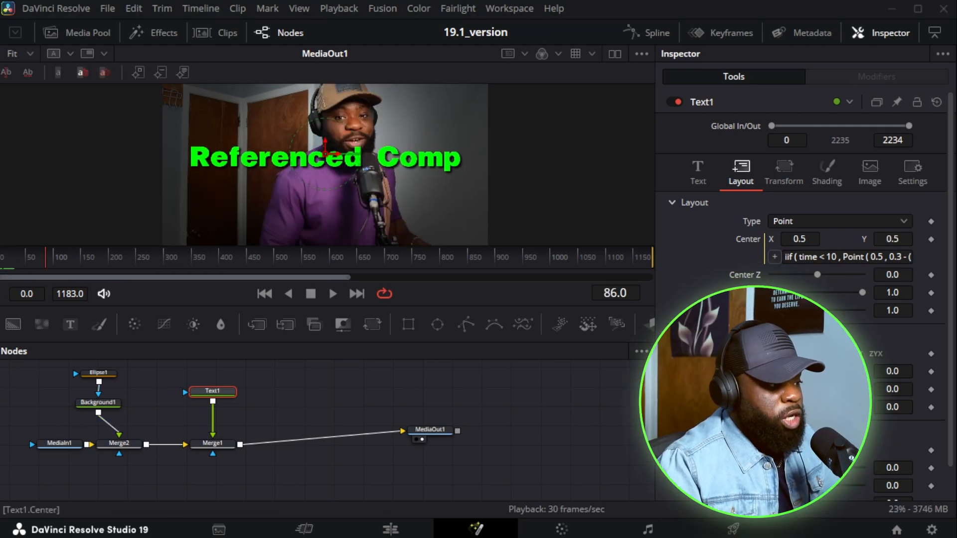
{"action": "left_click", "coordinate": [907, 259]}
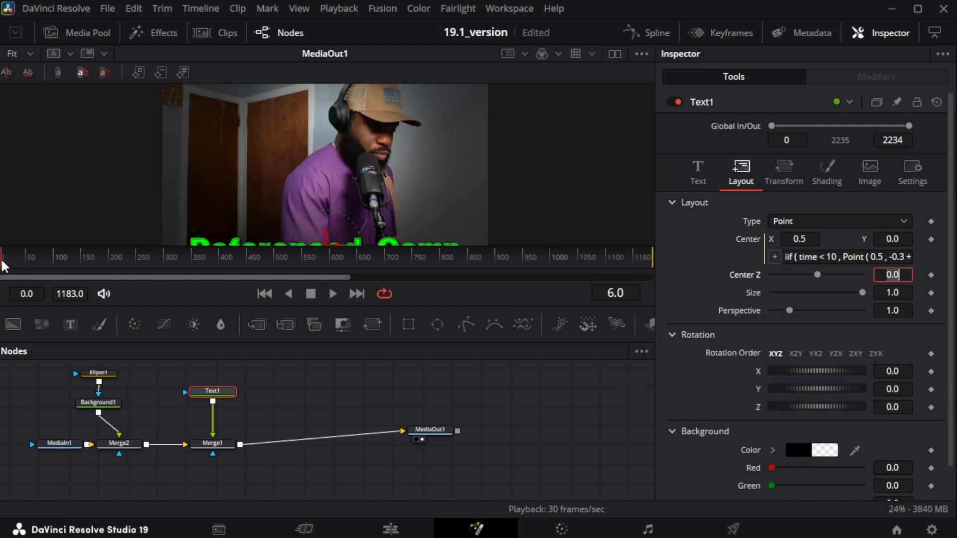
Review the text's entrance and exit animation in the current composition and in the Updates_mentions clip's composition.
{"action": "left_click_drag", "start_coordinate": [1, 258], "coordinate": [637, 259]}
{"action": "left_click", "coordinate": [333, 294]}
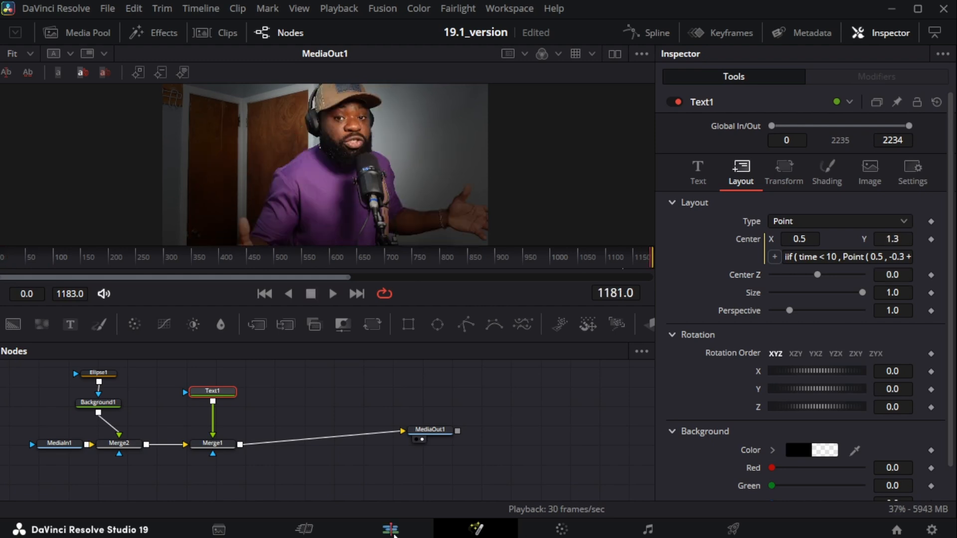
{"action": "left_click", "coordinate": [419, 531]}
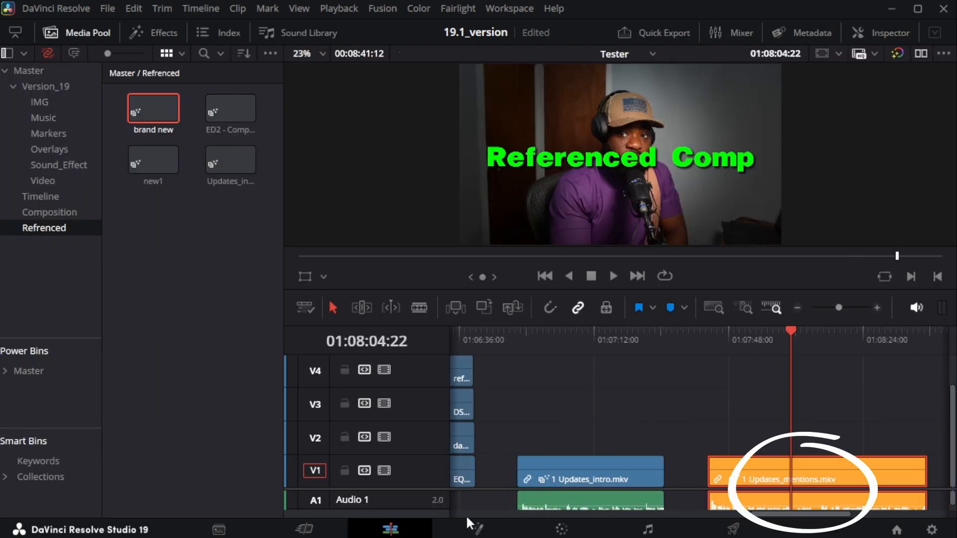
{"action": "left_click", "coordinate": [477, 530]}
{"action": "left_click", "coordinate": [213, 391]}
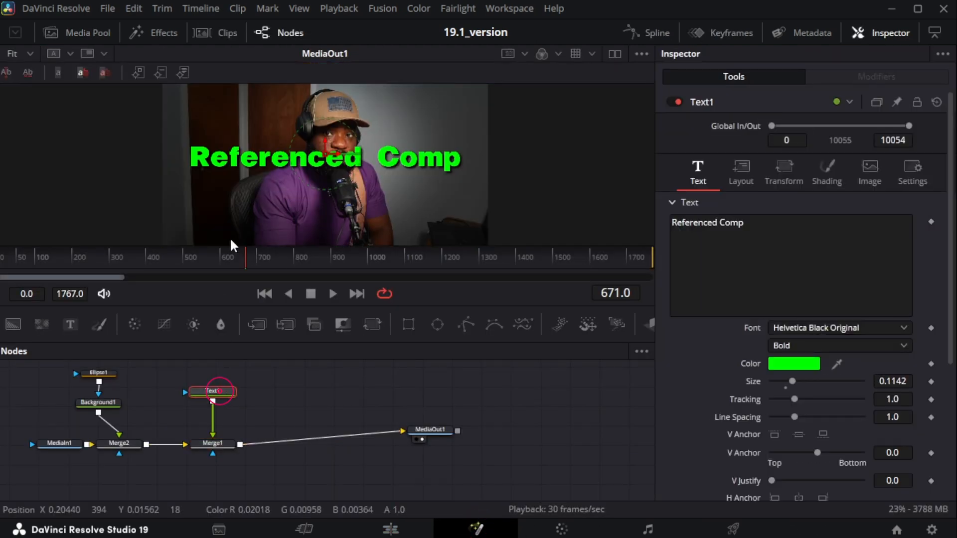
{"action": "left_click_drag", "start_coordinate": [133, 276], "coordinate": [147, 255]}
{"action": "left_click_drag", "start_coordinate": [17, 259], "coordinate": [932, 270]}
{"action": "left_click_drag", "start_coordinate": [935, 270], "coordinate": [884, 276]}
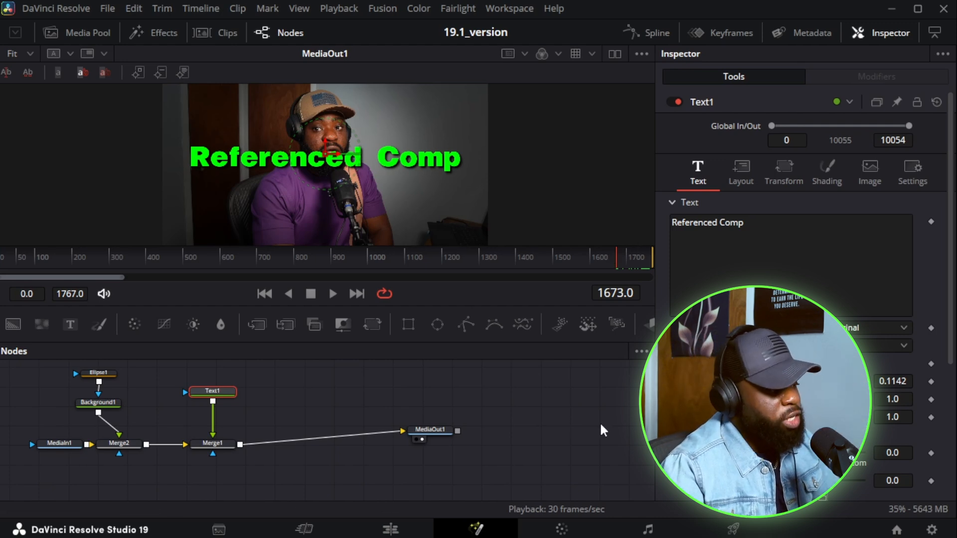
Add an Adjustment Clip on track V2 above the Updates_mentions.mkv clip in the edit timeline.
{"action": "left_click", "coordinate": [391, 529]}
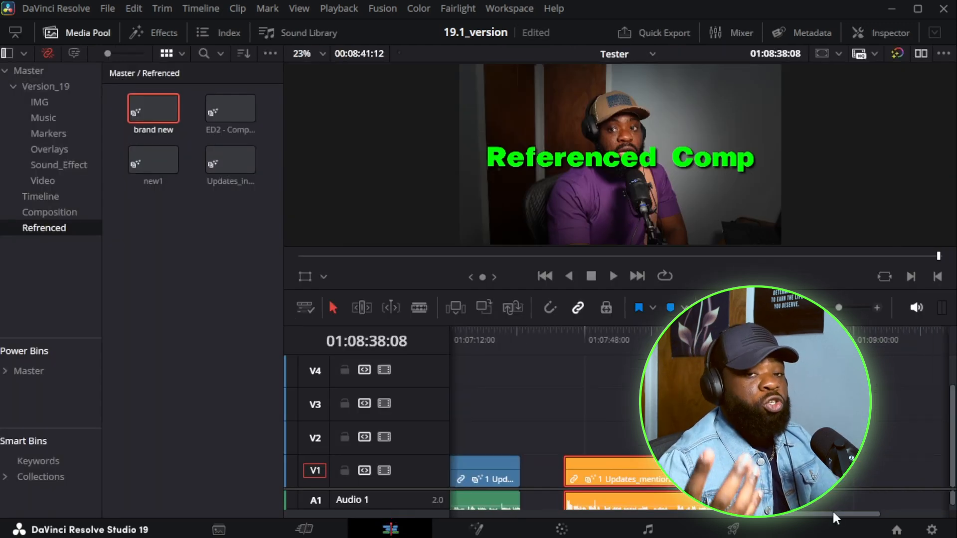
{"action": "left_click", "coordinate": [164, 33]}
{"action": "left_click", "coordinate": [165, 347]}
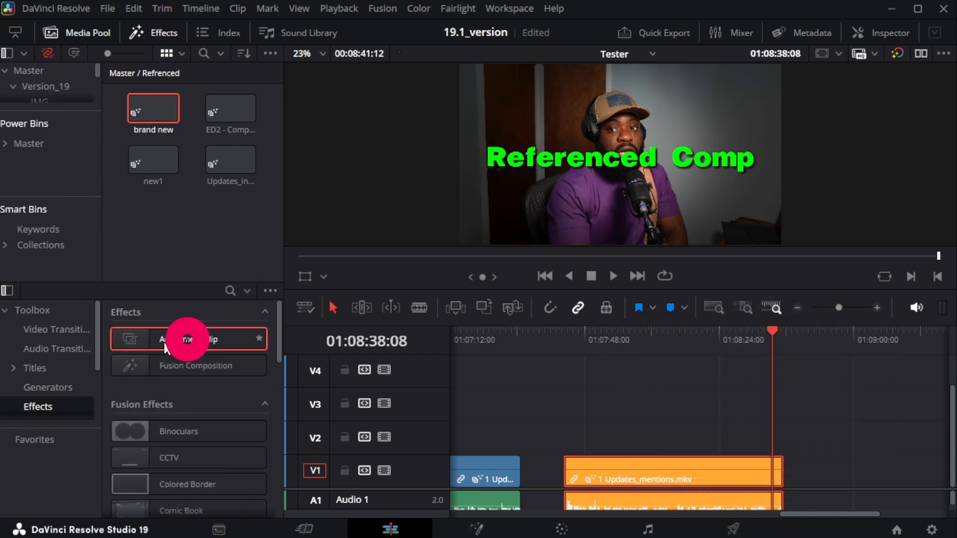
{"action": "left_click_drag", "start_coordinate": [165, 346], "coordinate": [606, 425]}
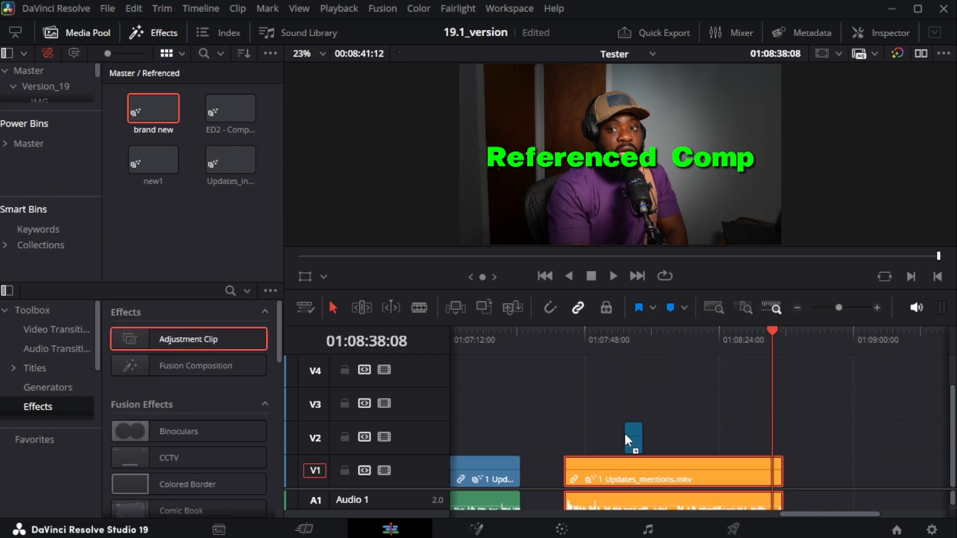
Open the adjustment clip in Fusion and insert a Transform node between MediaIn1 and MediaOut1, spacing the nodes apart.
{"action": "left_click_drag", "start_coordinate": [839, 307], "coordinate": [847, 308]}
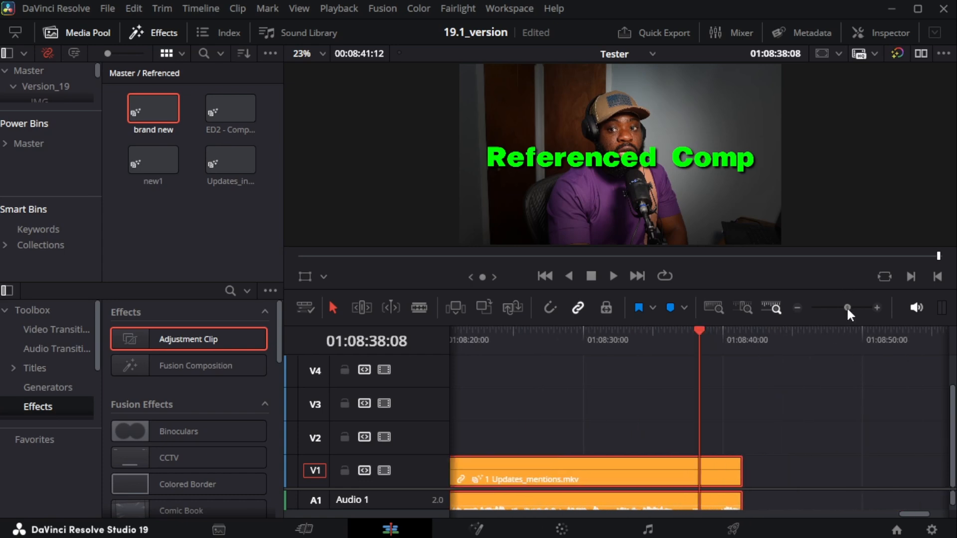
{"action": "left_click_drag", "start_coordinate": [911, 514], "coordinate": [883, 516]}
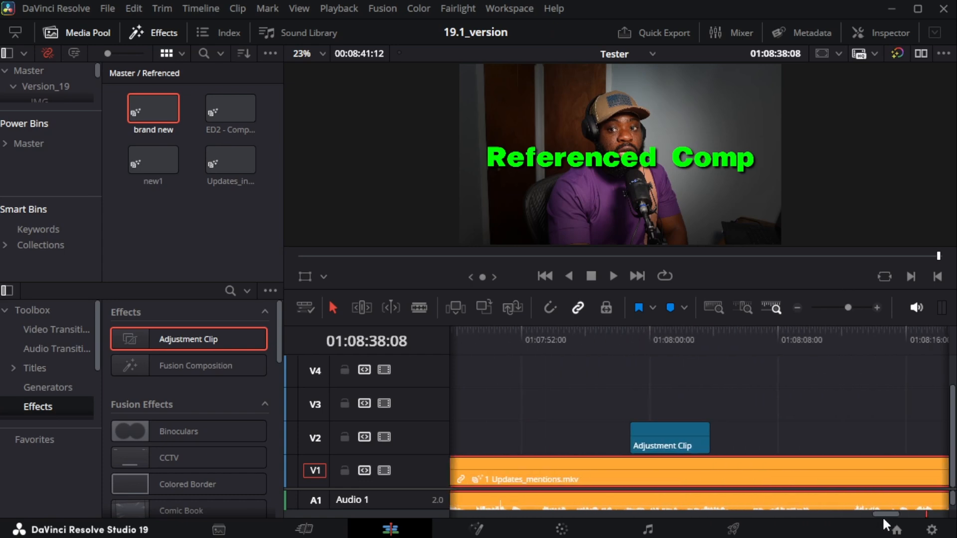
{"action": "left_click", "coordinate": [664, 439]}
{"action": "left_click", "coordinate": [476, 529]}
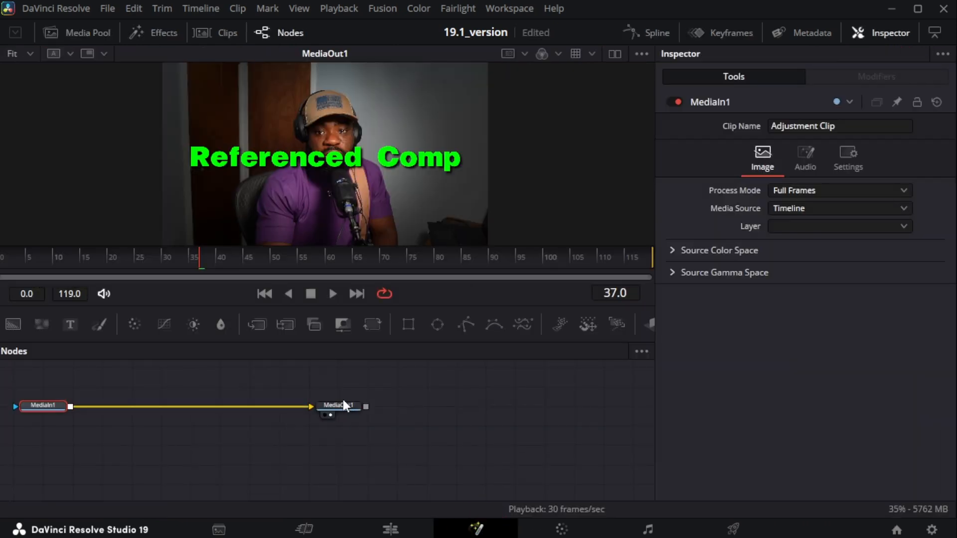
{"action": "left_click_drag", "start_coordinate": [346, 406], "coordinate": [462, 418]}
{"action": "left_click_drag", "start_coordinate": [51, 408], "coordinate": [40, 429]}
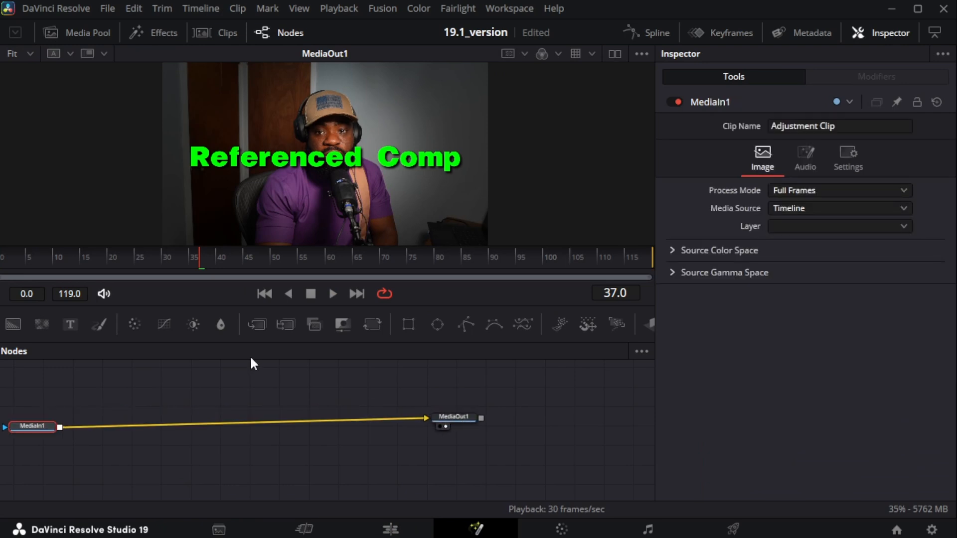
{"action": "left_click", "coordinate": [373, 324]}
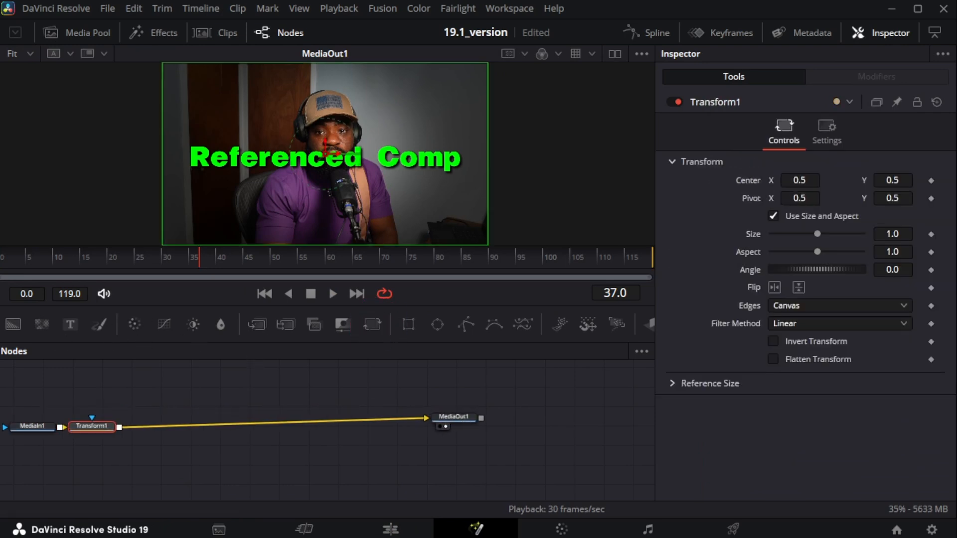
{"action": "left_click_drag", "start_coordinate": [91, 429], "coordinate": [148, 425]}
Set the Transform node's Size to 1.5 and keyframe it at frame 10.
{"action": "left_click", "coordinate": [1, 268]}
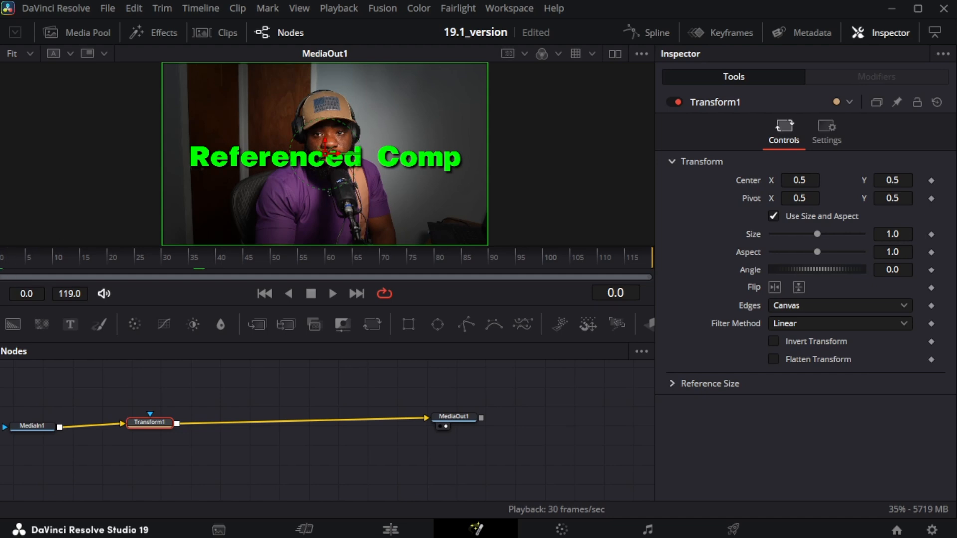
{"action": "left_click_drag", "start_coordinate": [21, 260], "coordinate": [53, 263]}
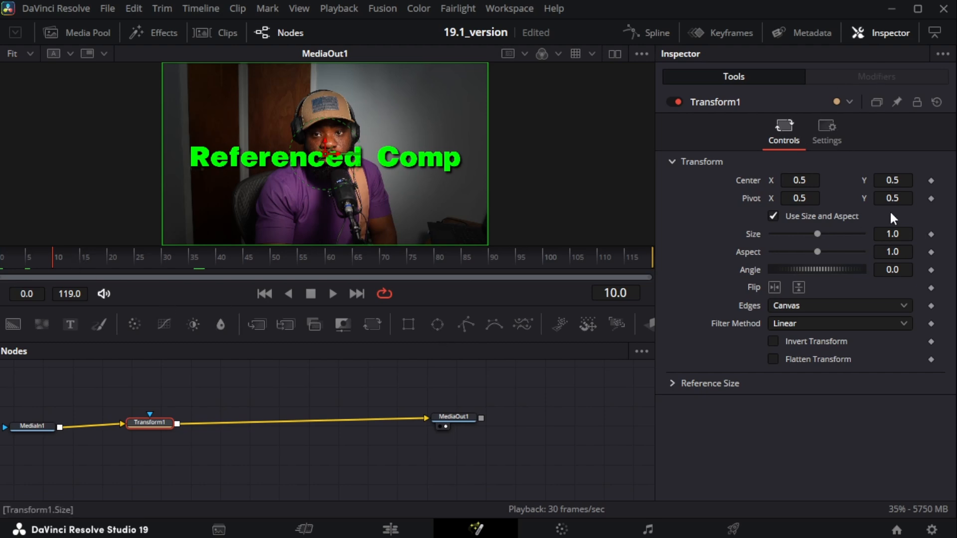
{"action": "left_click_drag", "start_coordinate": [893, 233], "coordinate": [941, 251]}
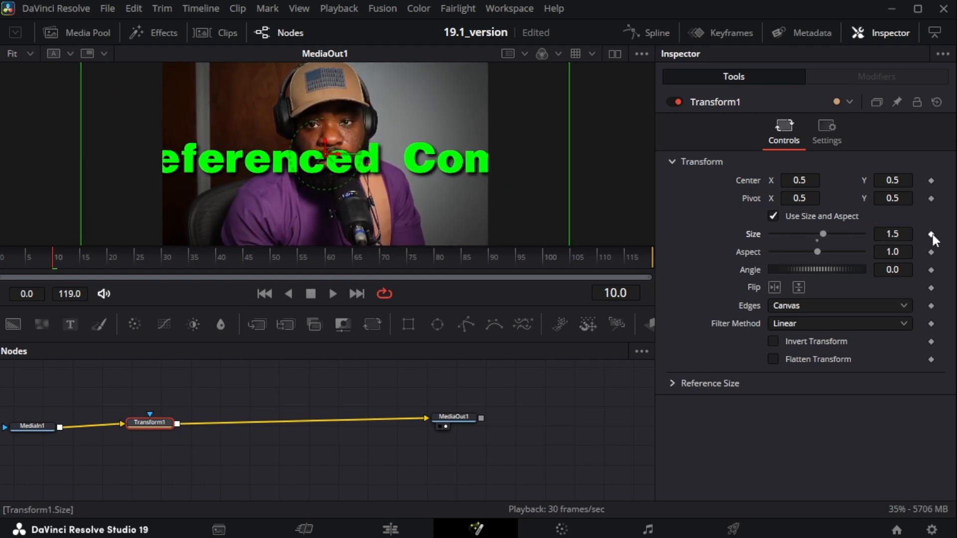
{"action": "left_click", "coordinate": [931, 235]}
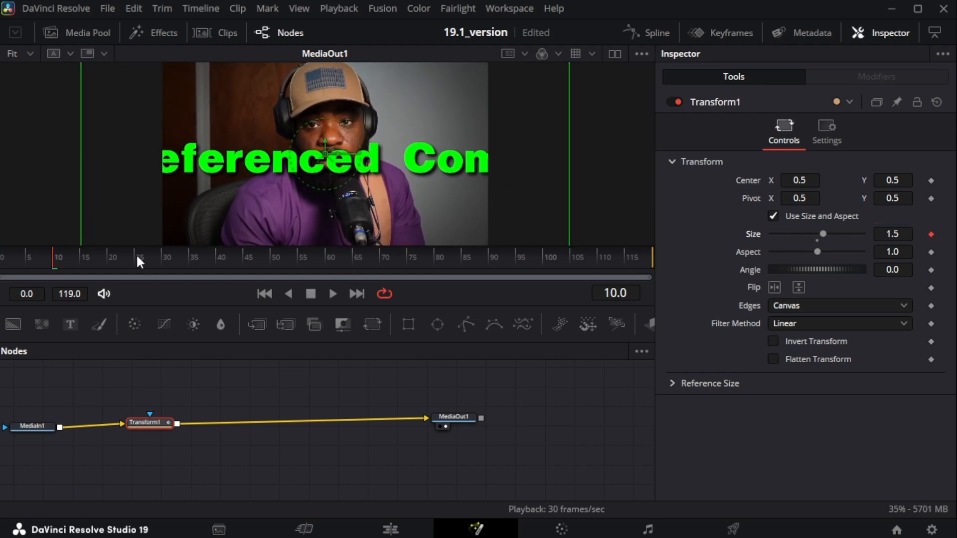
Keyframe the Transform's Size at 1.0 on frame 0 so the clip starts unscaled.
{"action": "left_click_drag", "start_coordinate": [48, 264], "coordinate": [2, 265]}
{"action": "left_click", "coordinate": [894, 234]}
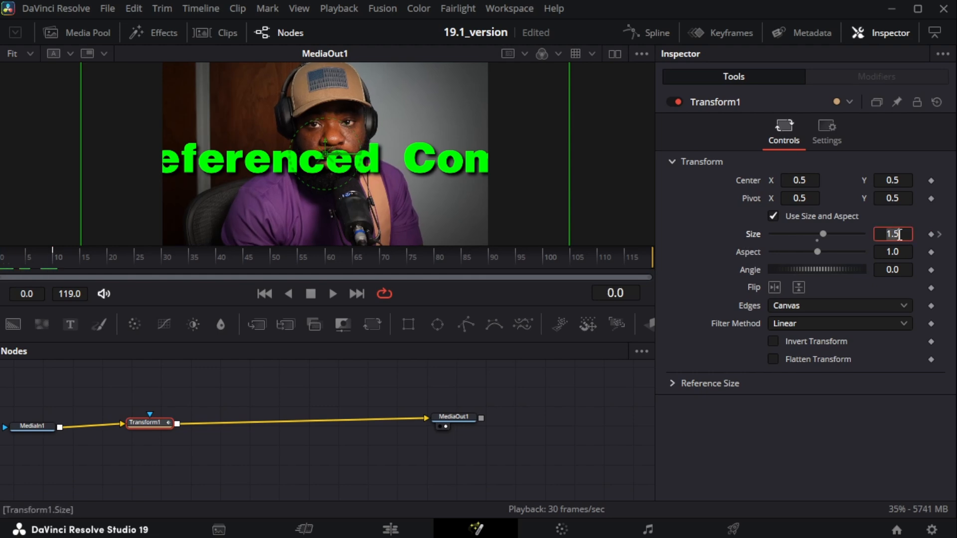
{"action": "type", "text": "0"}
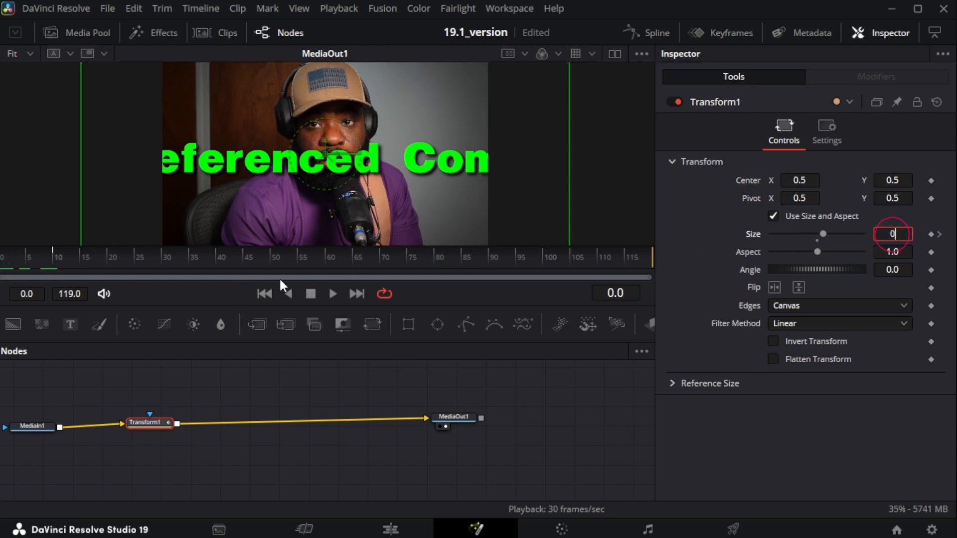
{"action": "key", "text": "Tab"}
{"action": "left_click", "coordinate": [899, 234]}
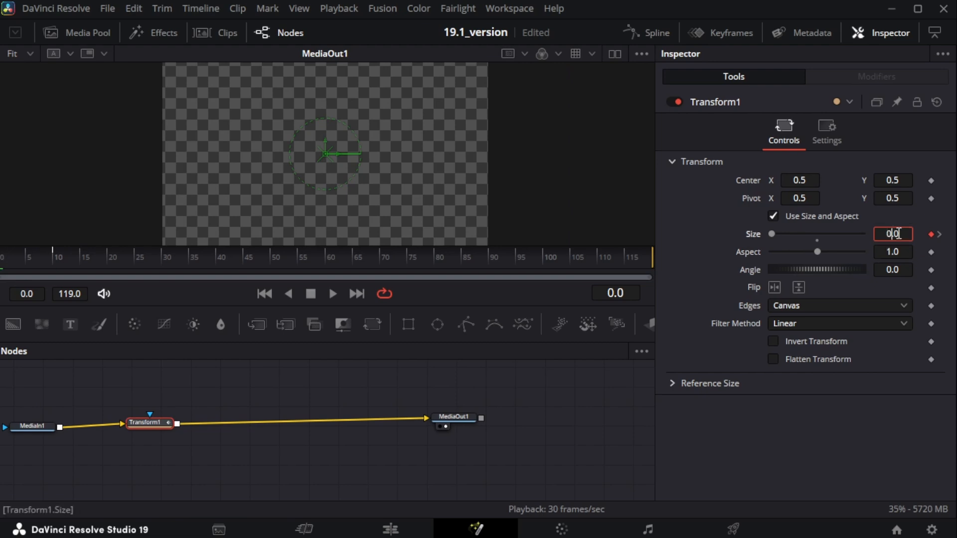
{"action": "type", "text": "1"}
{"action": "key", "text": "Tab"}
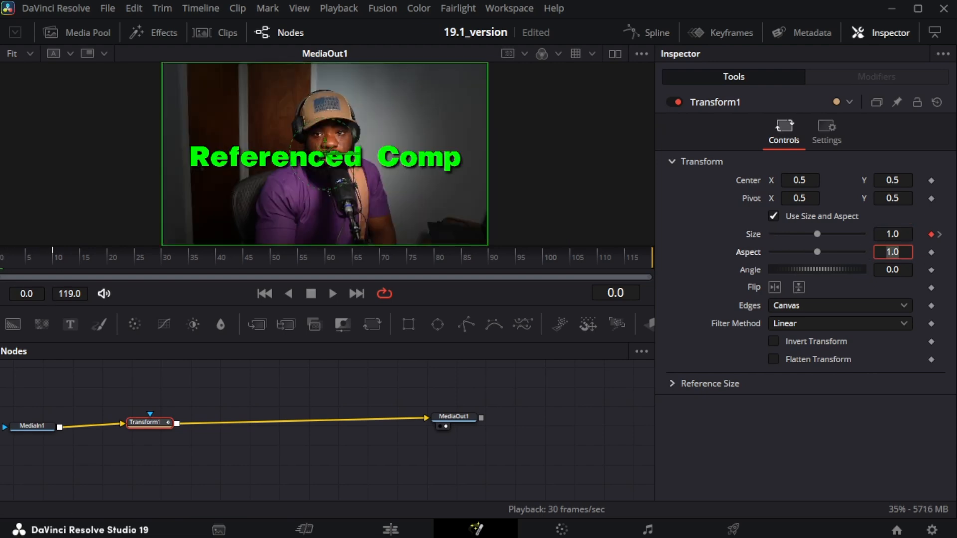
Add a Size keyframe holding 1.5 at frame 109, ten frames before the end.
{"action": "left_click_drag", "start_coordinate": [7, 270], "coordinate": [664, 263]}
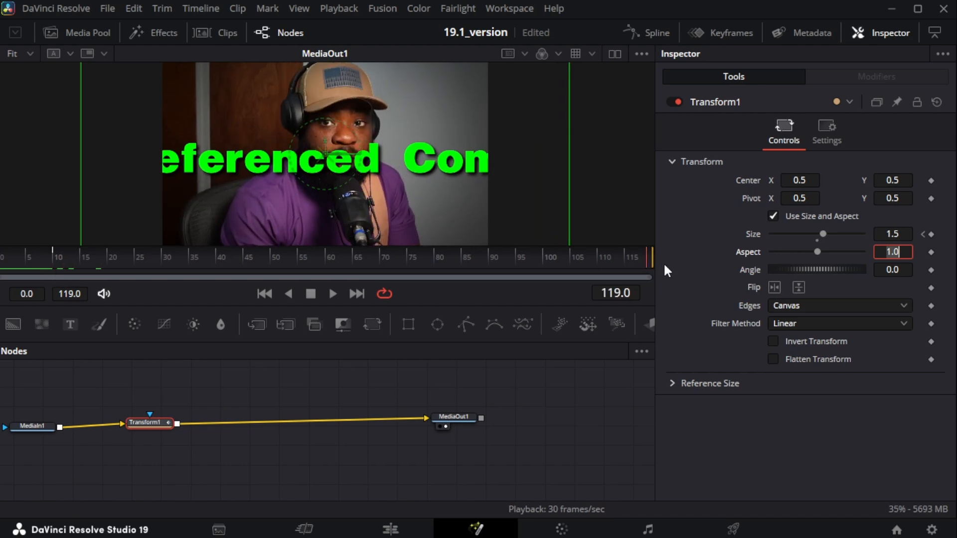
{"action": "left_click_drag", "start_coordinate": [663, 262], "coordinate": [594, 272]}
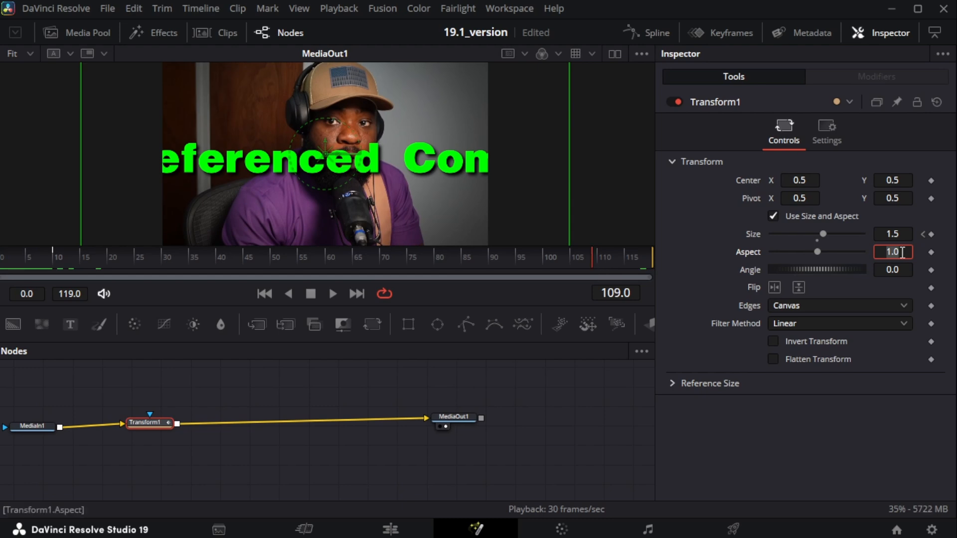
{"action": "left_click", "coordinate": [931, 234]}
Set the Transform's Size to 1 at the last frame, 119.
{"action": "key", "text": "End"}
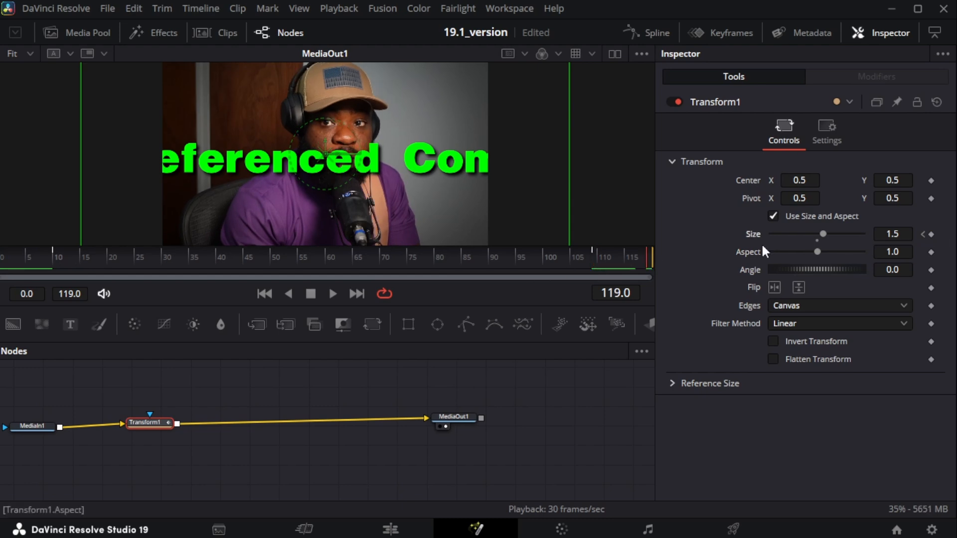
{"action": "left_click", "coordinate": [892, 234]}
{"action": "type", "text": "1"}
{"action": "key", "text": "Tab"}
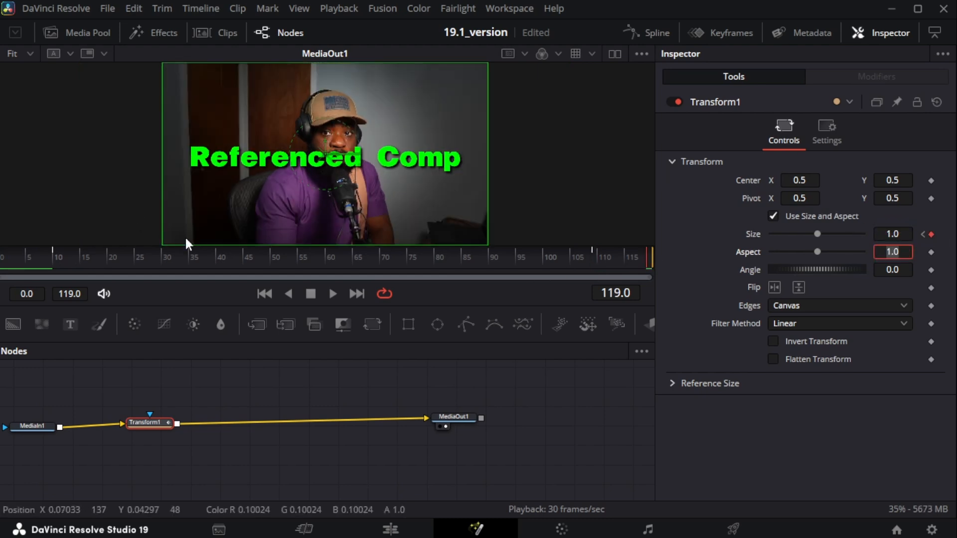
Scrub the closing zoom-out and play the Size animation from the start of the composition.
{"action": "left_click_drag", "start_coordinate": [604, 258], "coordinate": [643, 264]}
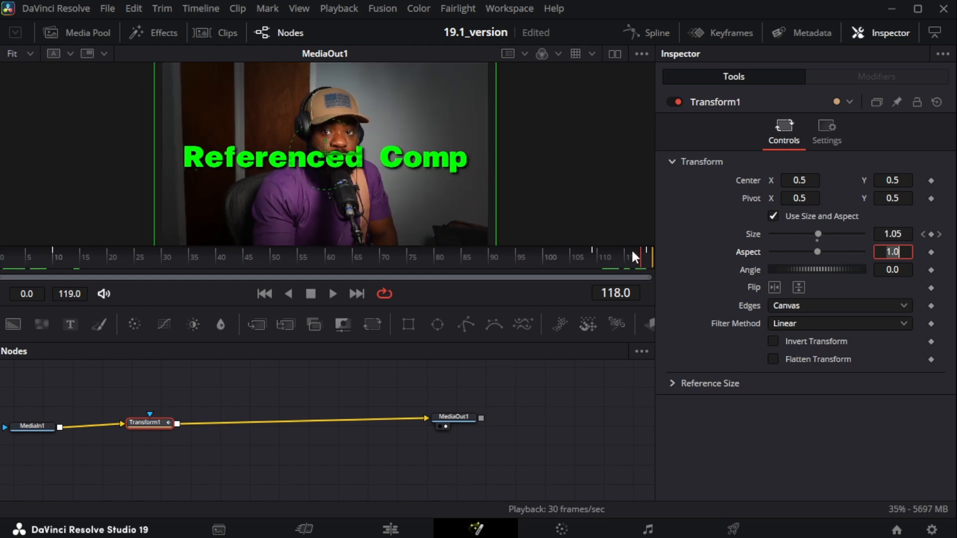
{"action": "left_click", "coordinate": [6, 258]}
{"action": "left_click", "coordinate": [334, 294]}
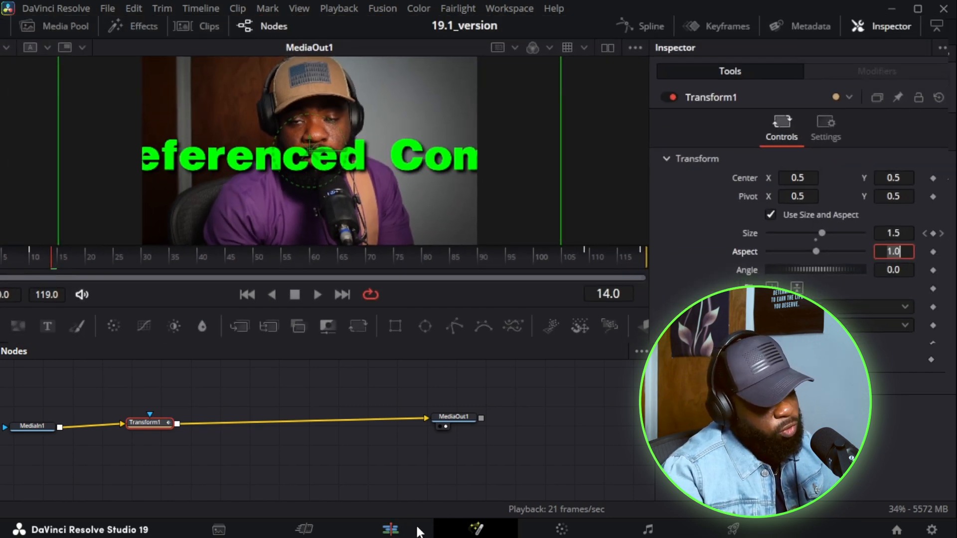
Preview the zoom in the edit timeline and duplicate the adjustment clip further along V2, starting at about 01:08:09.
{"action": "left_click", "coordinate": [418, 531]}
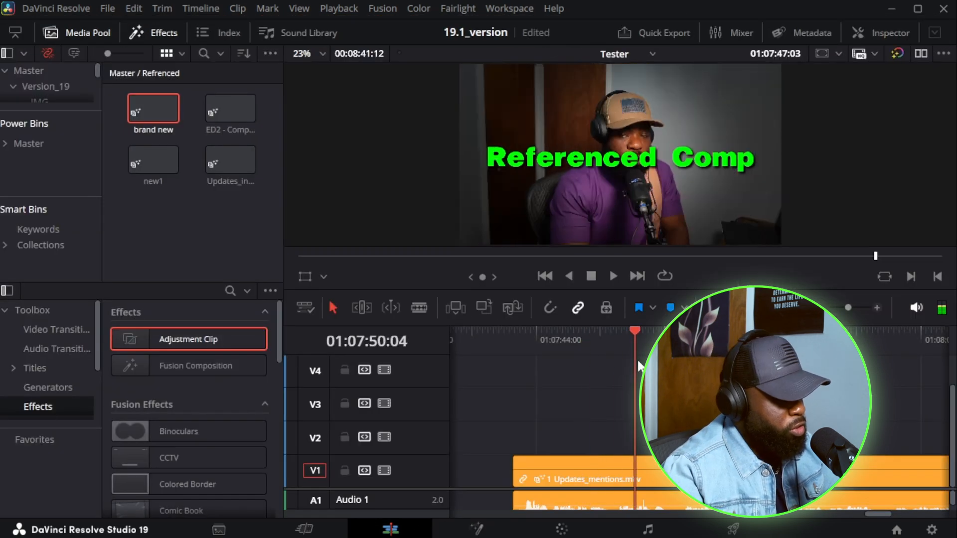
{"action": "left_click_drag", "start_coordinate": [693, 341], "coordinate": [766, 341]}
{"action": "left_click_drag", "start_coordinate": [876, 514], "coordinate": [884, 514]}
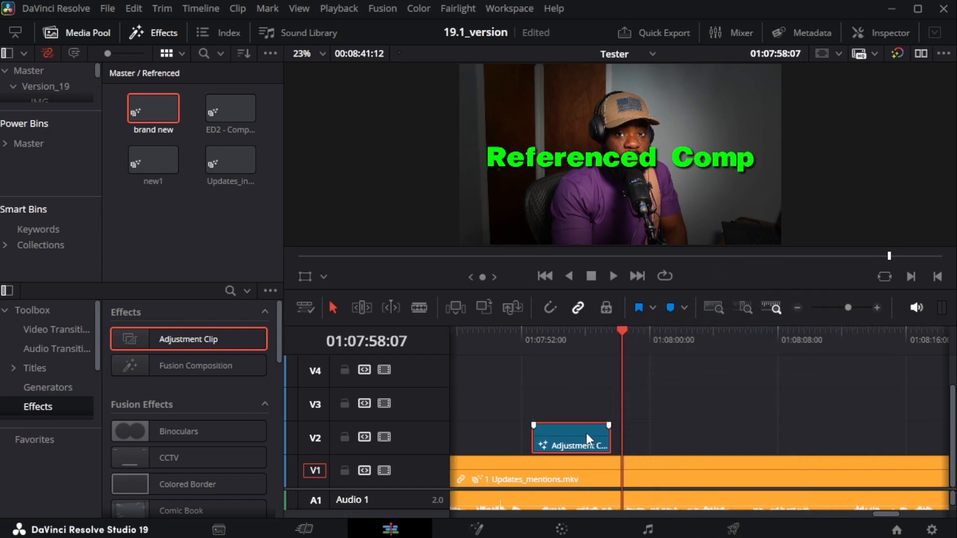
{"action": "left_click_drag", "start_coordinate": [566, 436], "coordinate": [839, 434]}
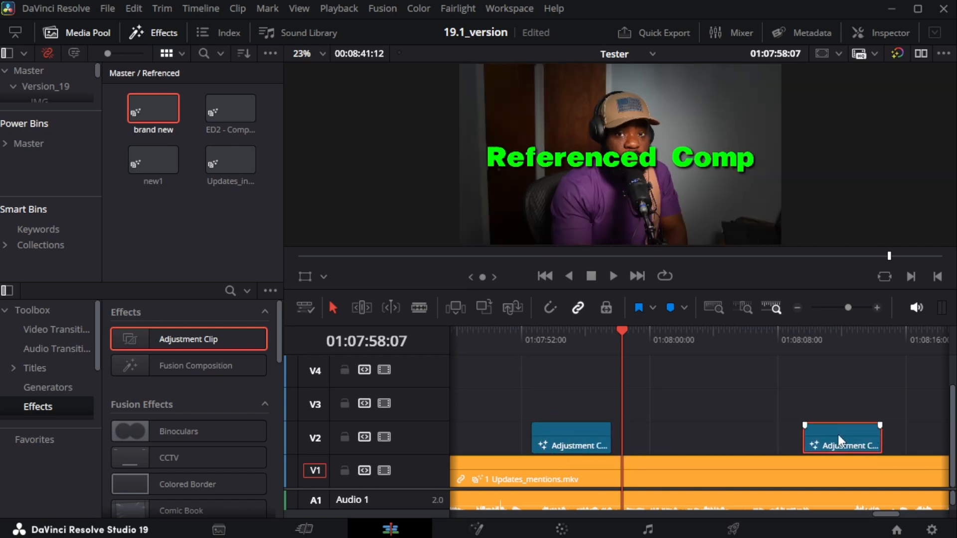
Extend the duplicated adjustment clip's end to about 01:08:21 and check the zoom over its longer duration.
{"action": "left_click", "coordinate": [797, 335]}
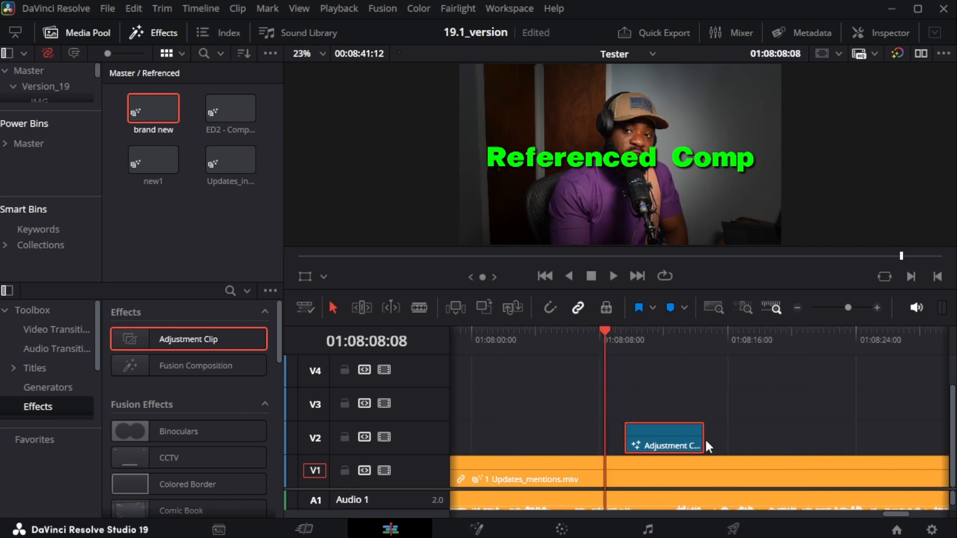
{"action": "left_click_drag", "start_coordinate": [707, 438], "coordinate": [810, 437]}
{"action": "left_click", "coordinate": [690, 331]}
Open the extended adjustment clip in Fusion and move Transform1's two closing Size keyframes to the end of the composition.
{"action": "left_click", "coordinate": [720, 428]}
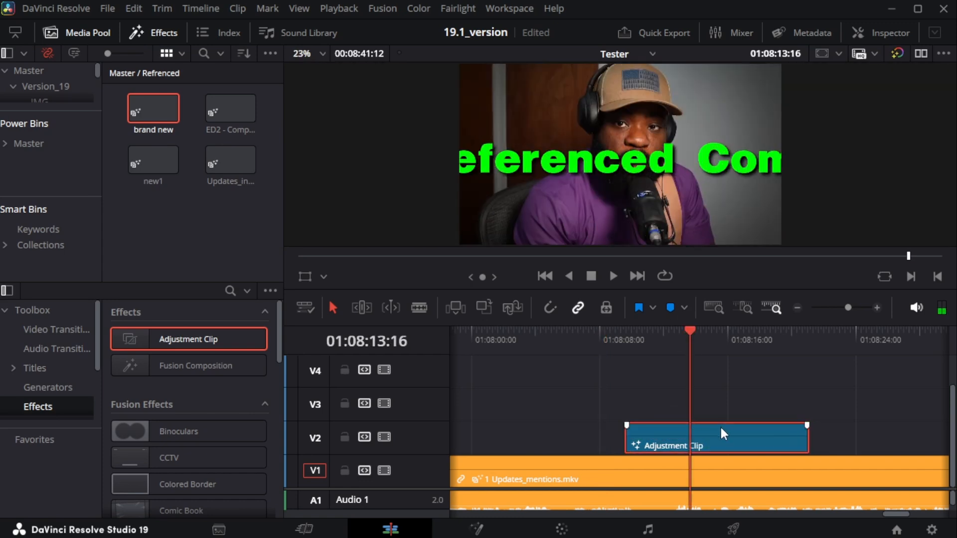
{"action": "left_click", "coordinate": [479, 528]}
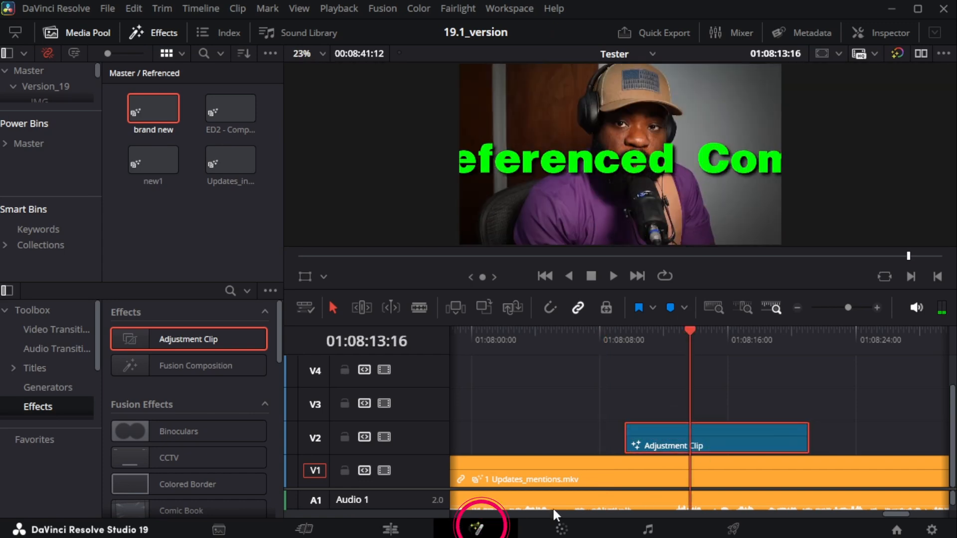
{"action": "left_click", "coordinate": [729, 32]}
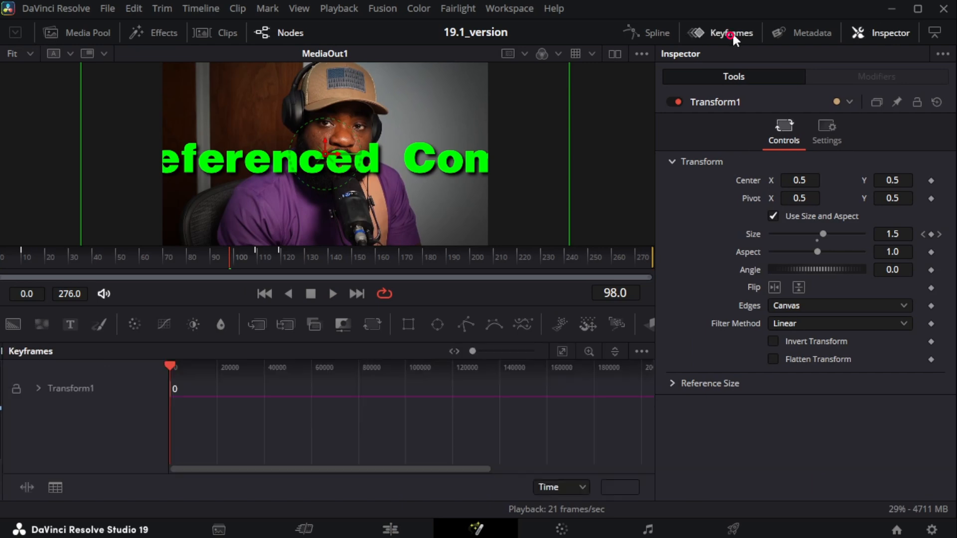
{"action": "left_click", "coordinate": [36, 388]}
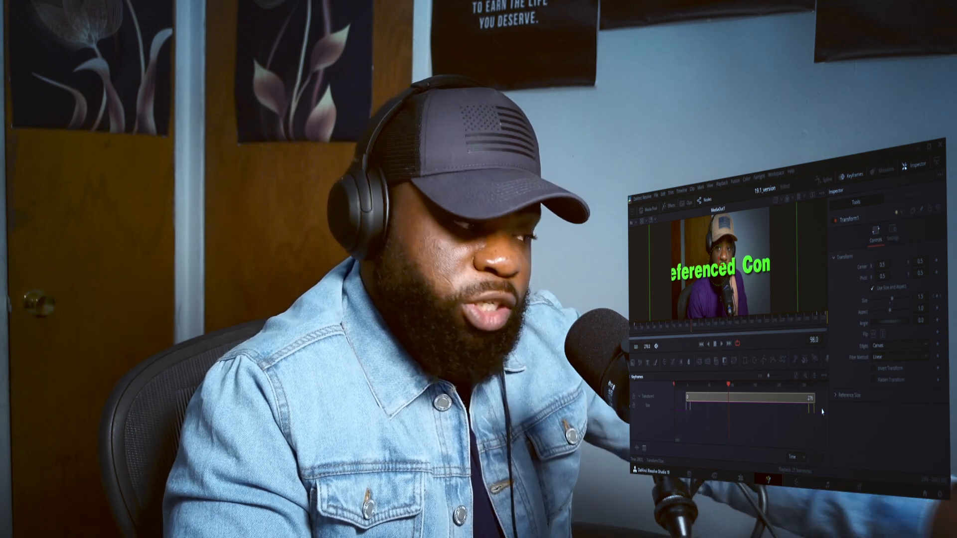
{"action": "left_click_drag", "start_coordinate": [801, 410], "coordinate": [828, 414]}
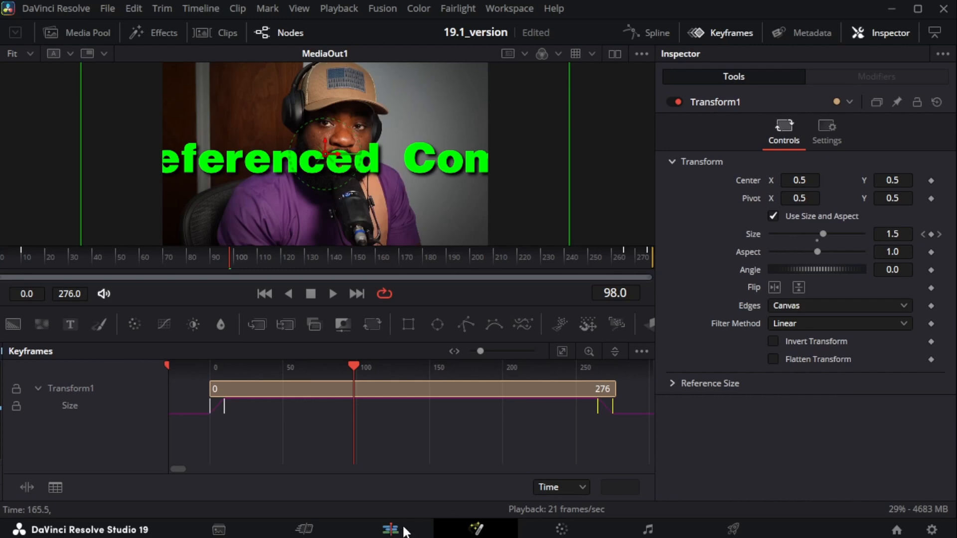
Go back to the edit timeline, open the original short adjustment clip around 01:07:55 in Fusion and close the keyframe editor.
{"action": "left_click", "coordinate": [406, 531]}
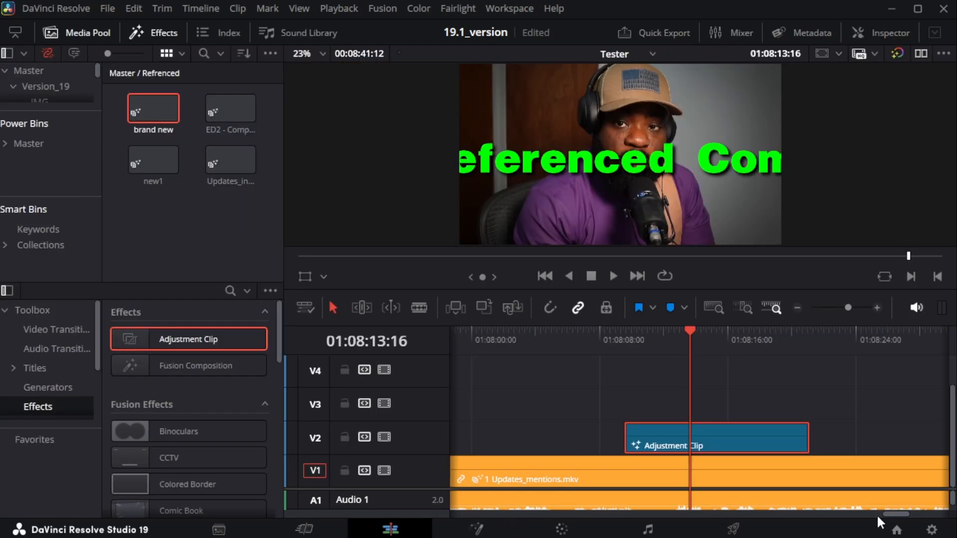
{"action": "mouse_move", "coordinate": [893, 515]}
{"action": "left_mouse_down"}
{"action": "mouse_move", "coordinate": [877, 516]}
{"action": "mouse_move", "coordinate": [904, 514]}
{"action": "mouse_move", "coordinate": [882, 514]}
{"action": "left_mouse_up"}
{"action": "left_click", "coordinate": [735, 378]}
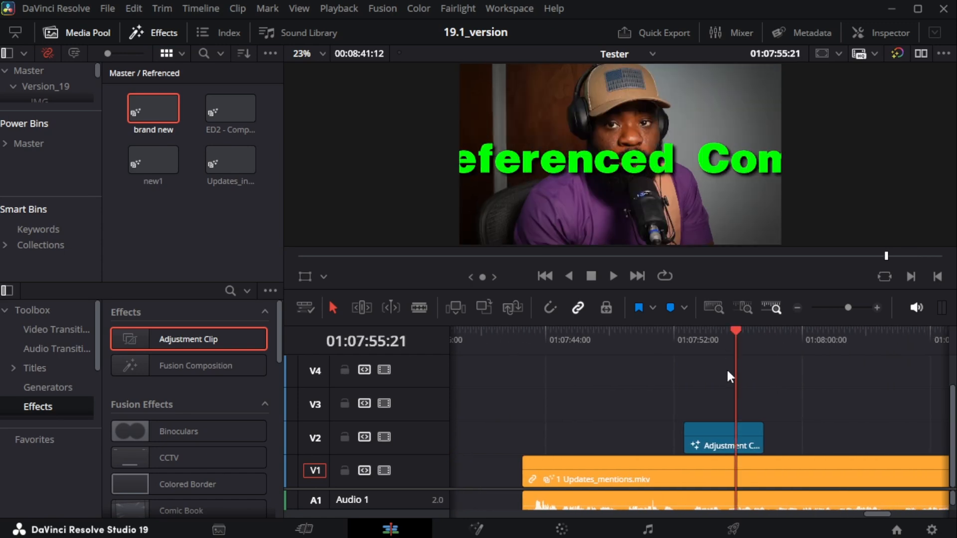
{"action": "left_click", "coordinate": [715, 442]}
{"action": "left_click", "coordinate": [477, 530]}
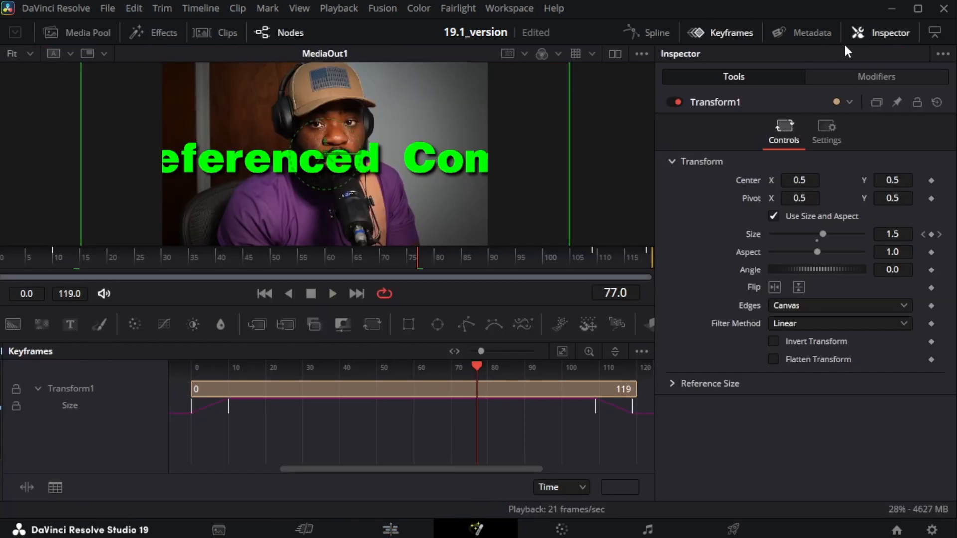
{"action": "left_click", "coordinate": [728, 31]}
Remove all of Transform1's Size keyframes, working from the last frame back to frame 0.
{"action": "key", "text": "End"}
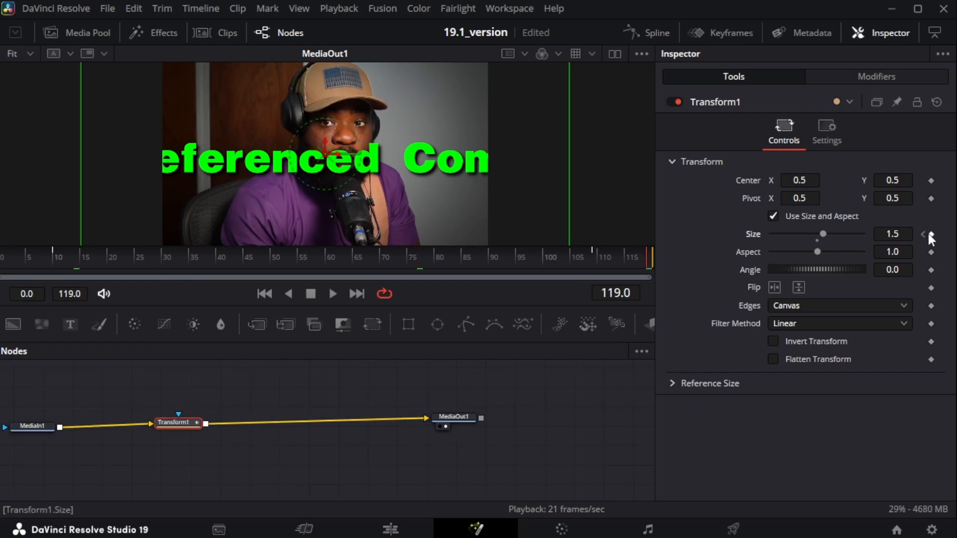
{"action": "left_click", "coordinate": [923, 235]}
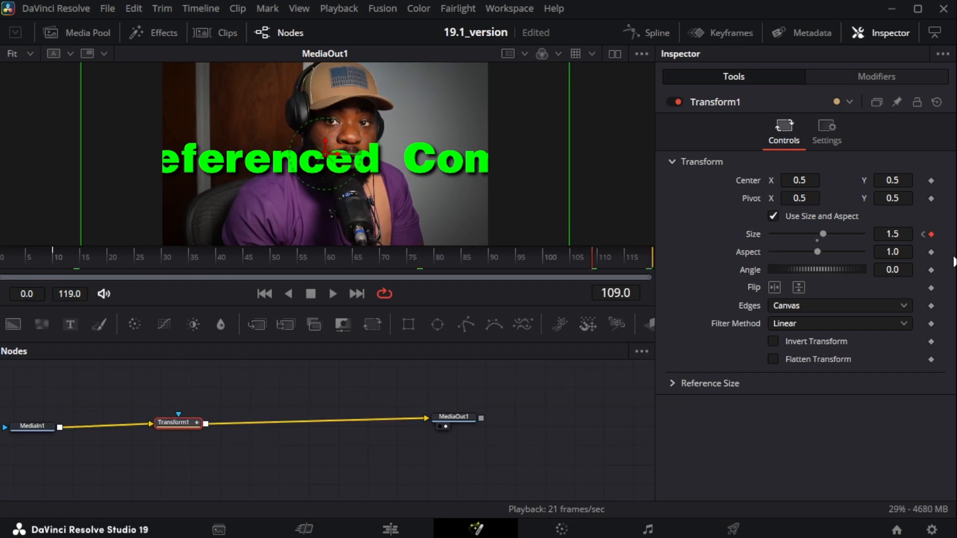
{"action": "left_click", "coordinate": [922, 234]}
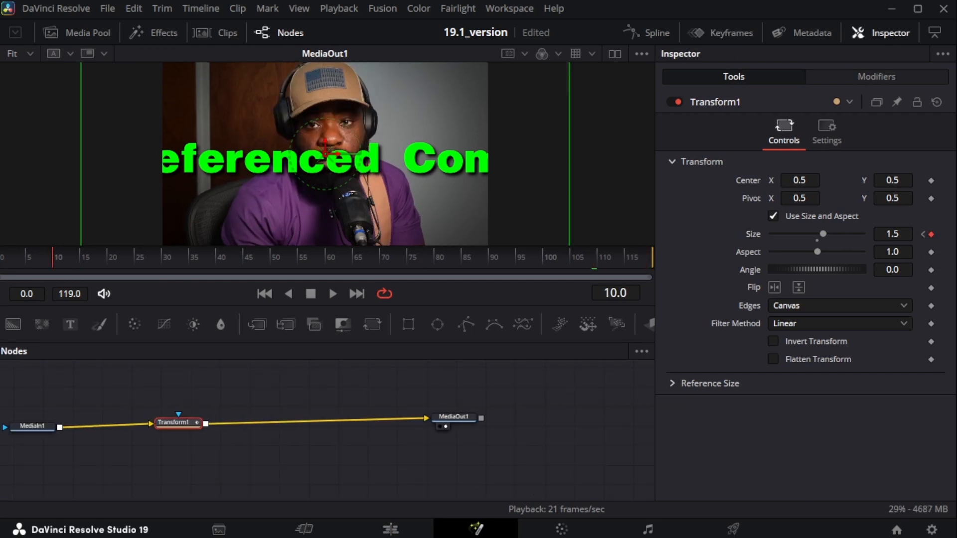
{"action": "left_click", "coordinate": [922, 235]}
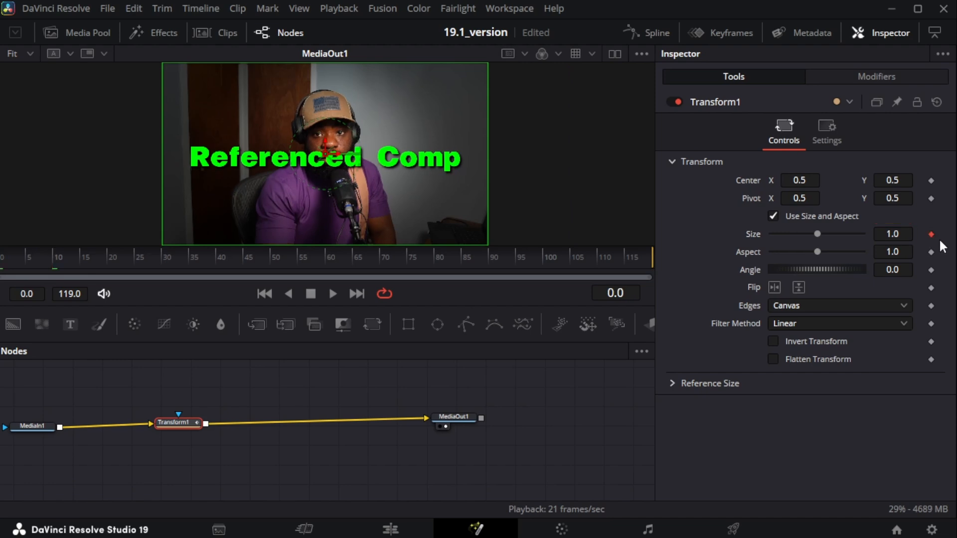
{"action": "left_click", "coordinate": [932, 234]}
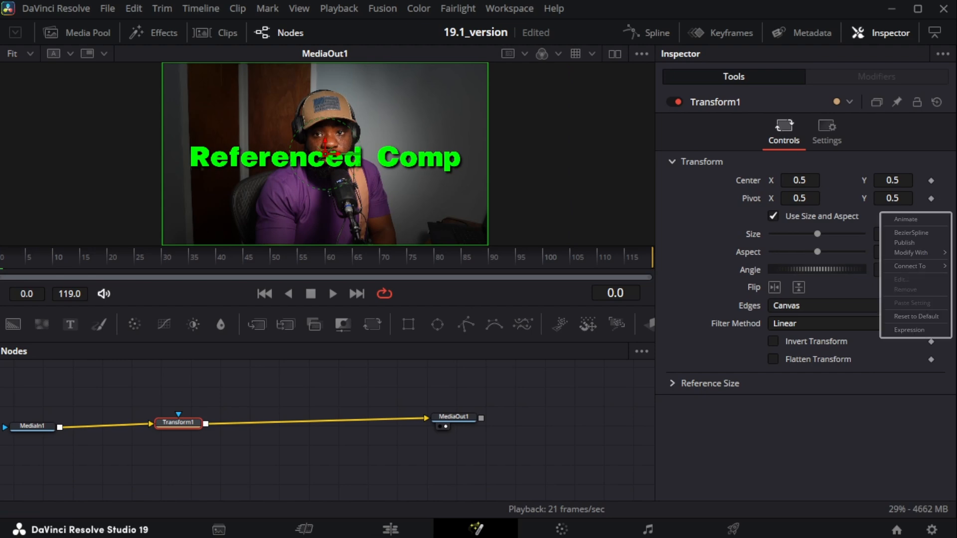
Set Transform1's Size expression to iif(time < 10, 1 + (time/10)*0.5, iif(time > (comp.RenderEnd - 10), 1.5 - (time - (comp.RenderEnd - 10))*0.05, 1.5)) and scrub through it.
{"action": "left_click", "coordinate": [910, 330]}
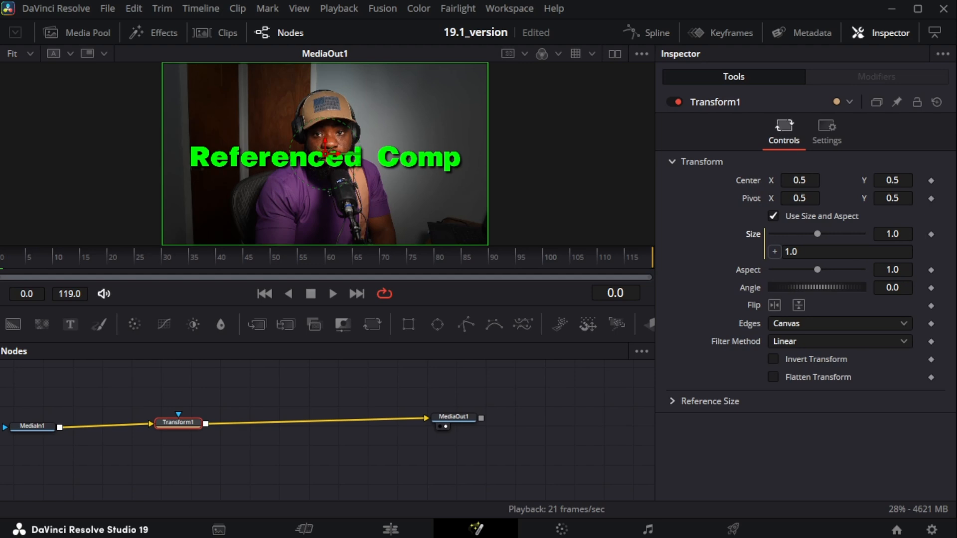
{"action": "type", "text": "< 10"}
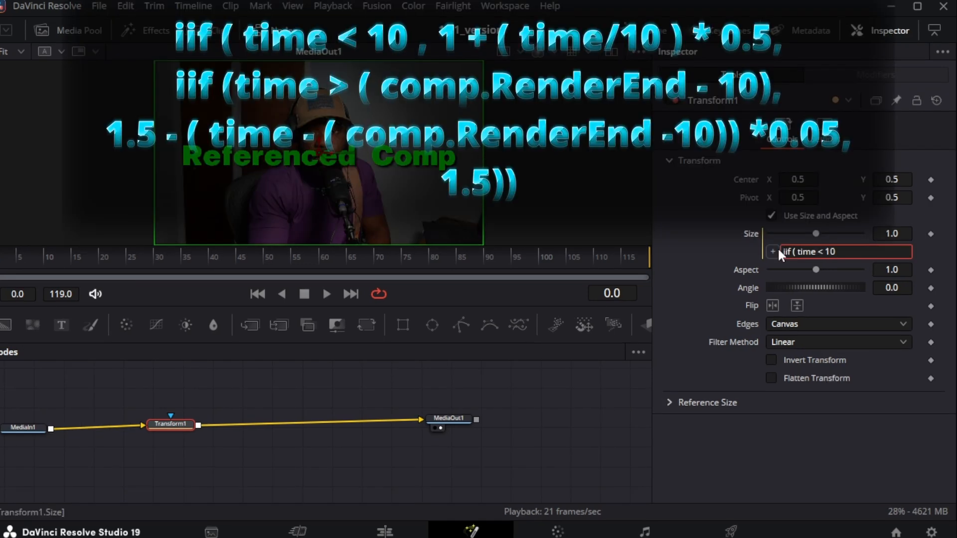
{"action": "type", "text": " , 1 + ( time/10) *0.5"}
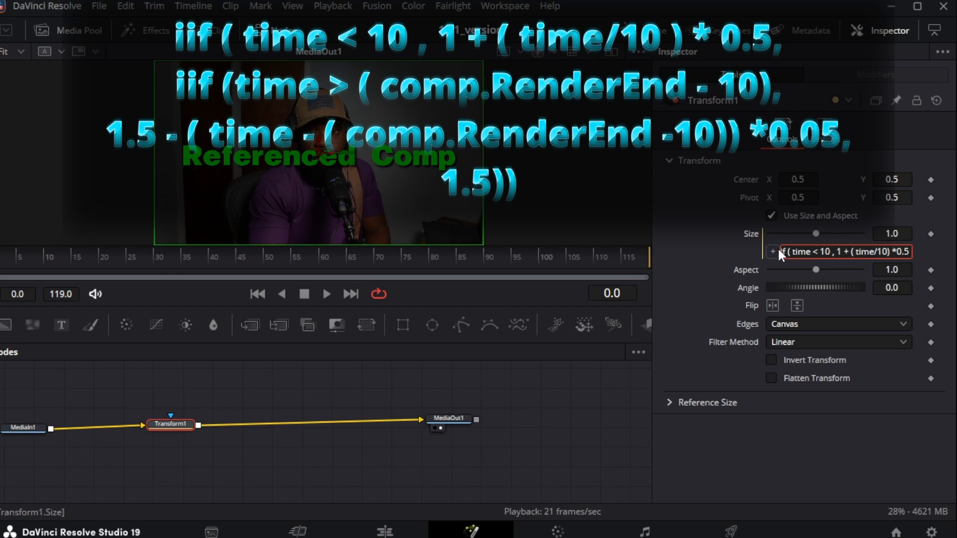
{"action": "type", "text": ", iif ( time"}
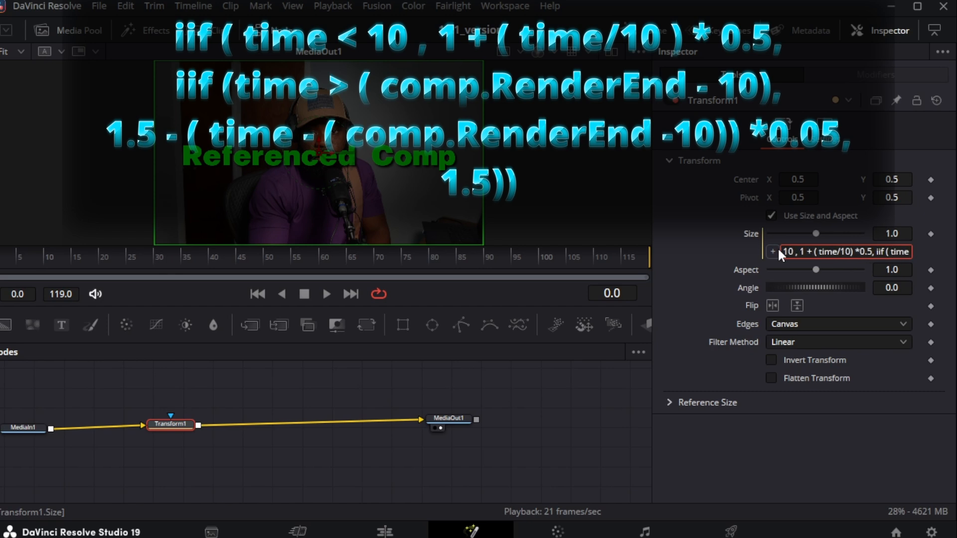
{"action": "type", "text": " > ( comp"}
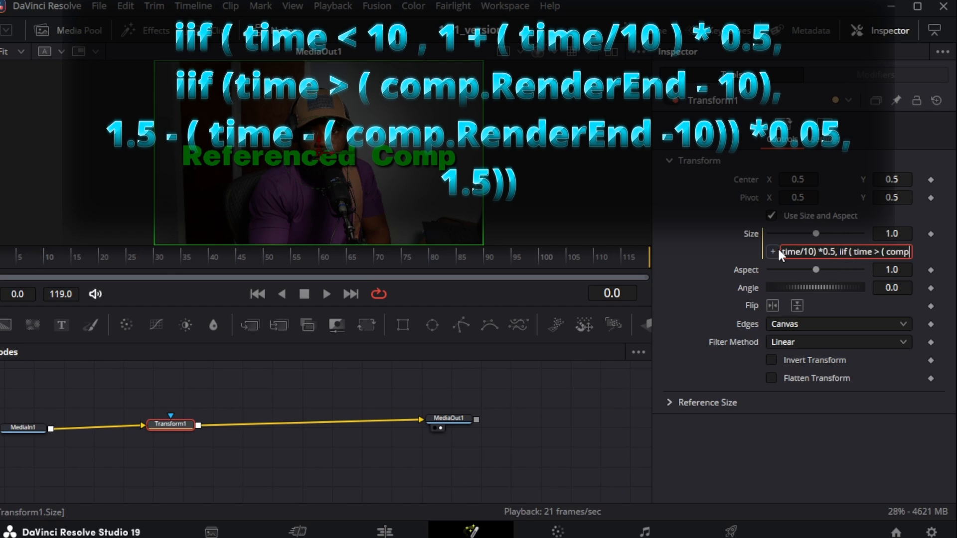
{"action": "type", "text": ".RenderEnd - 10), 1.5"}
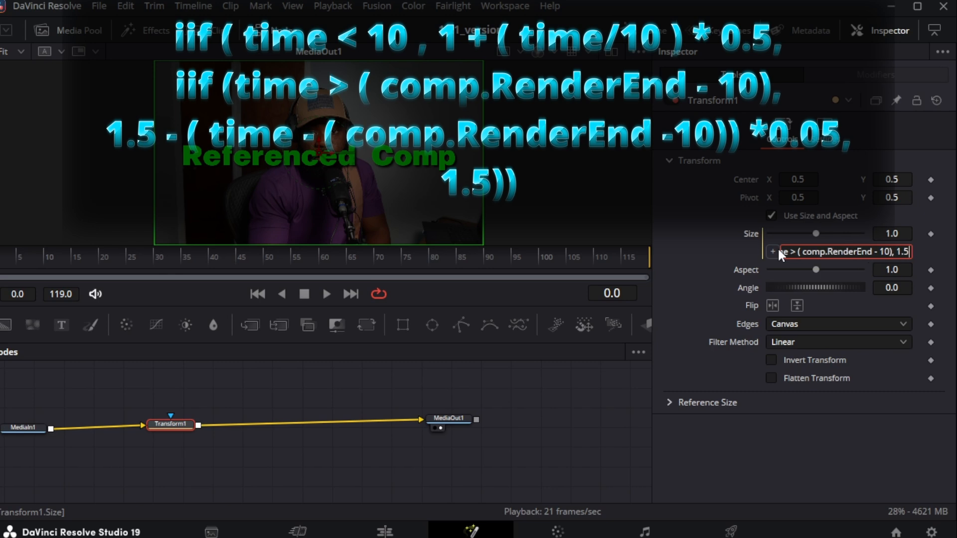
{"action": "type", "text": " -"}
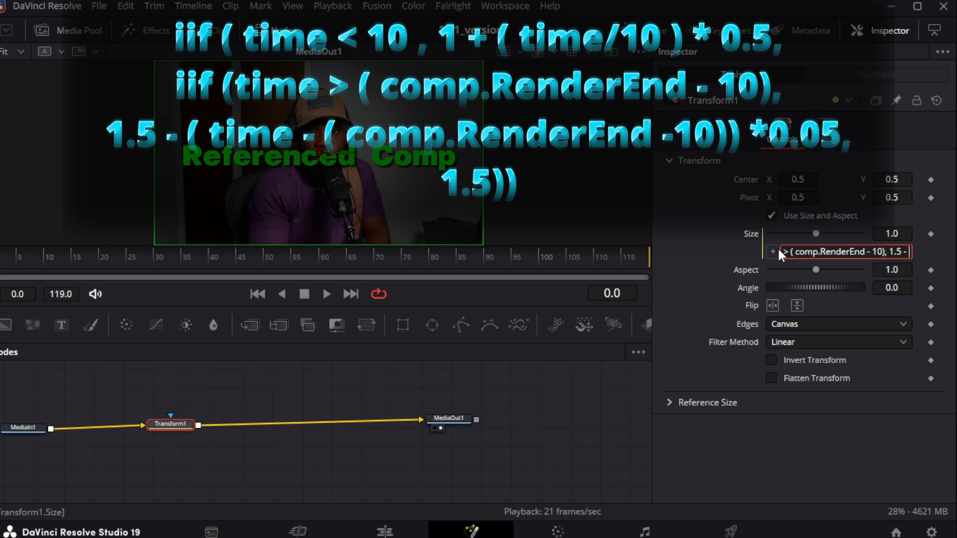
{"action": "type", "text": " ( time - ( comp.RenderEnd"}
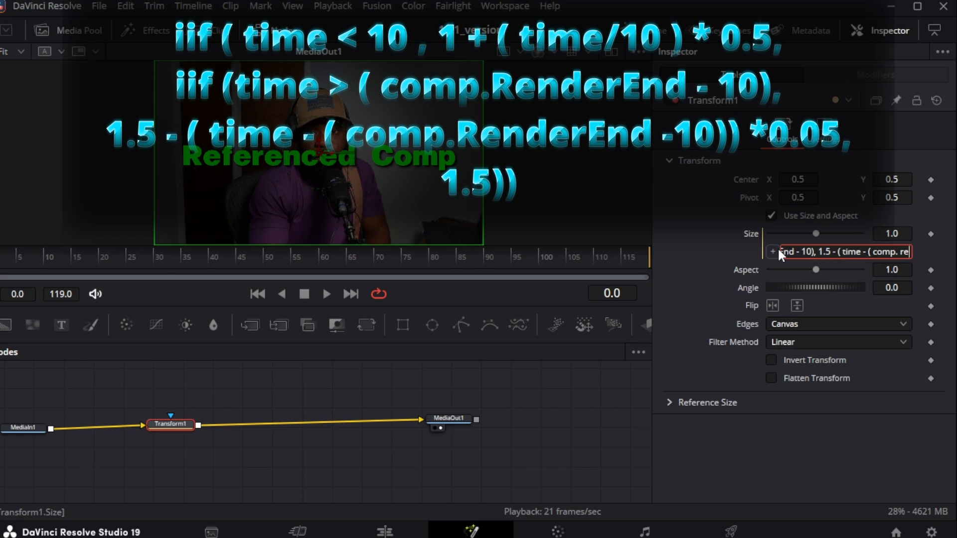
{"action": "type", "text": " - 10))"}
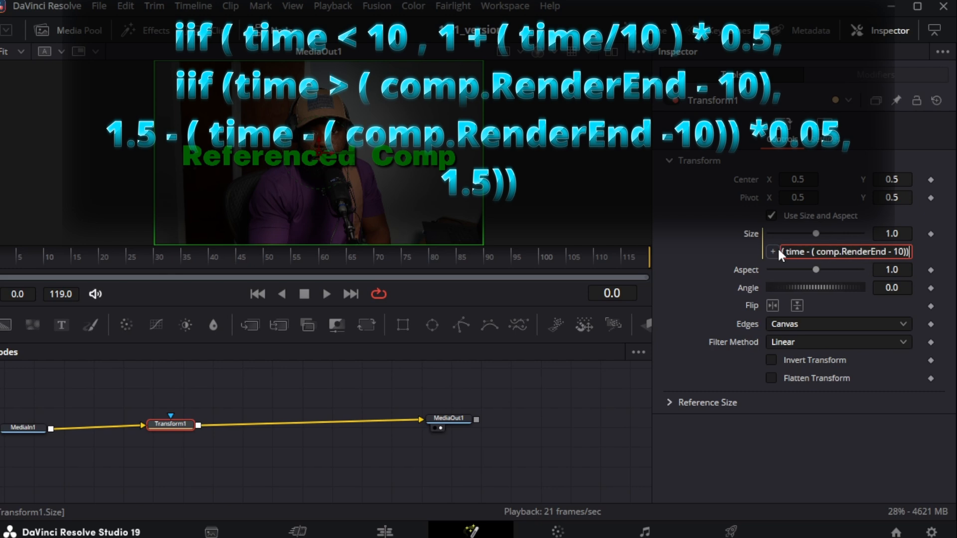
{"action": "type", "text": "* 0.05,"}
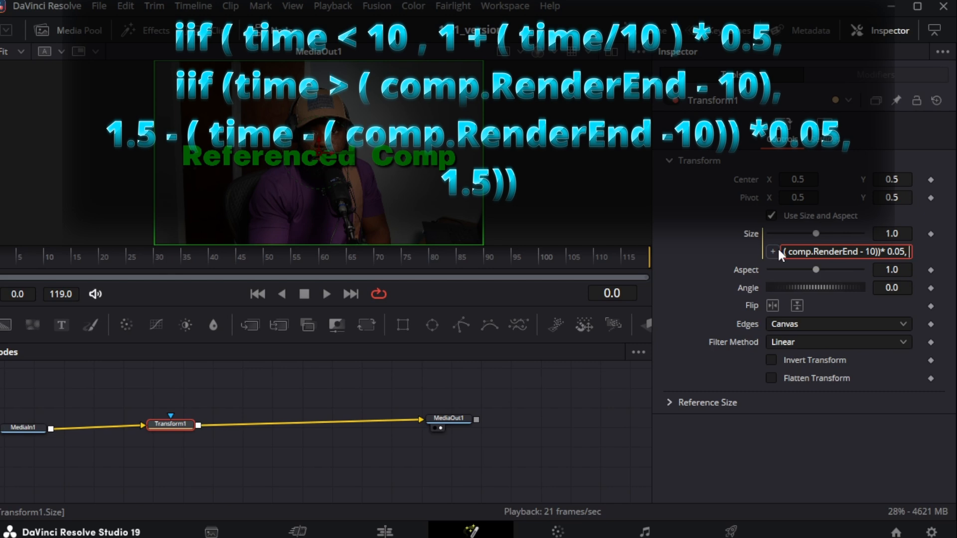
{"action": "type", "text": "1.5))"}
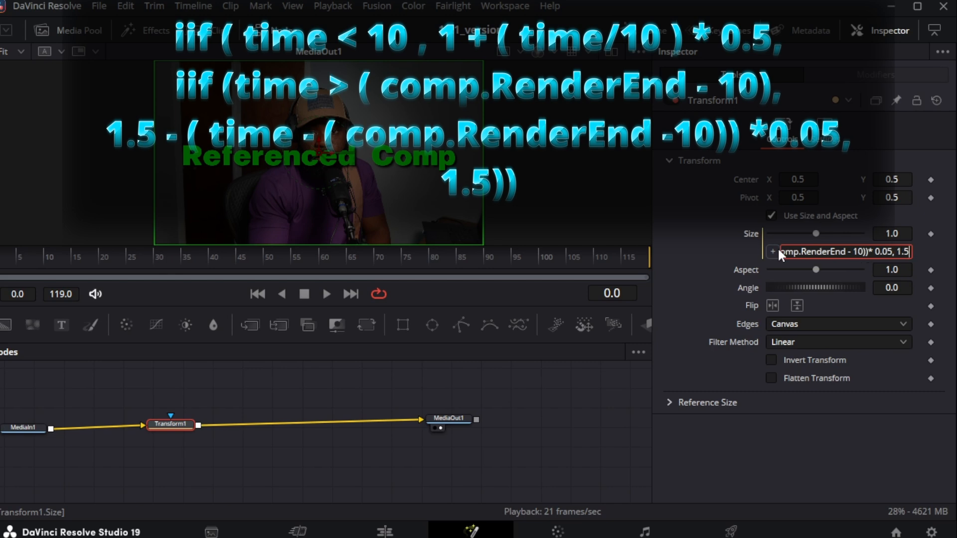
{"action": "key", "text": "Tab"}
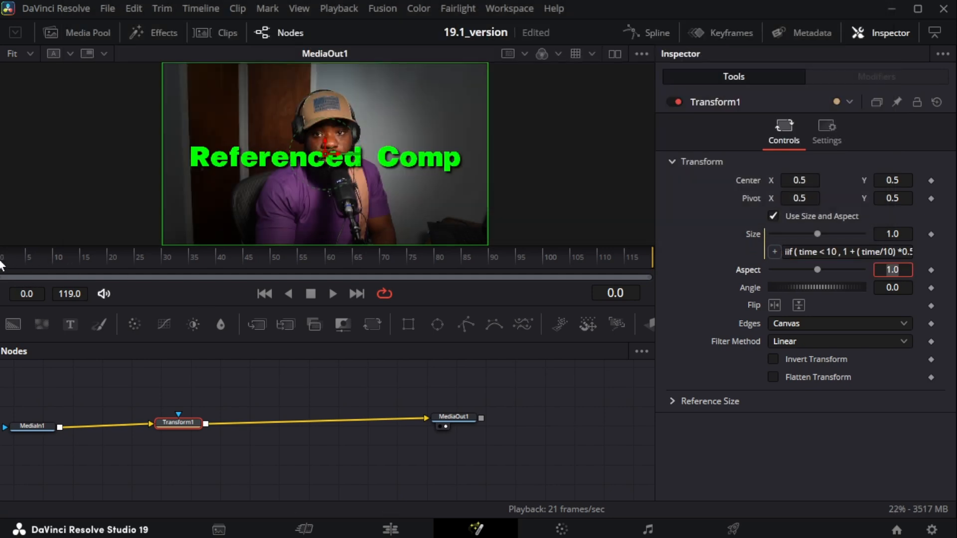
{"action": "left_click_drag", "start_coordinate": [1, 261], "coordinate": [224, 264]}
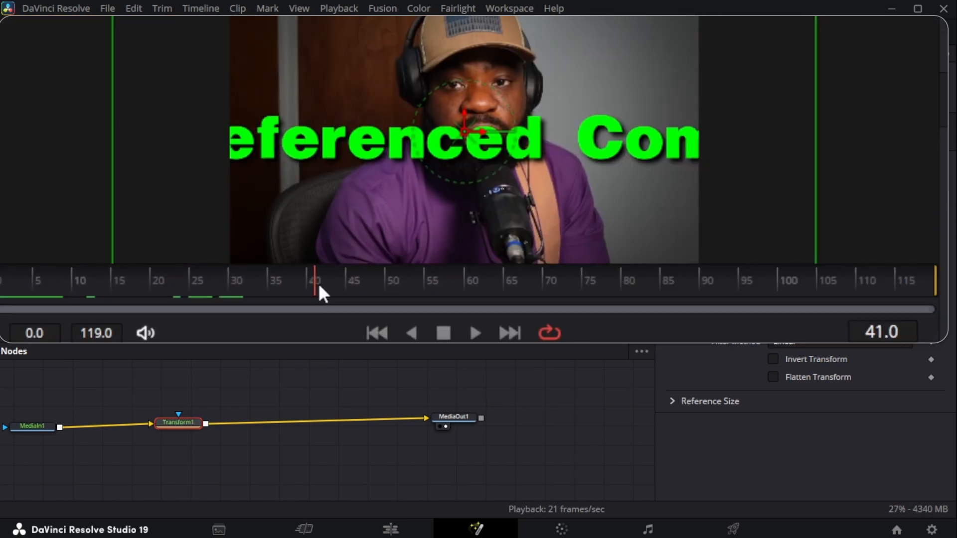
{"action": "left_click_drag", "start_coordinate": [319, 287], "coordinate": [938, 297]}
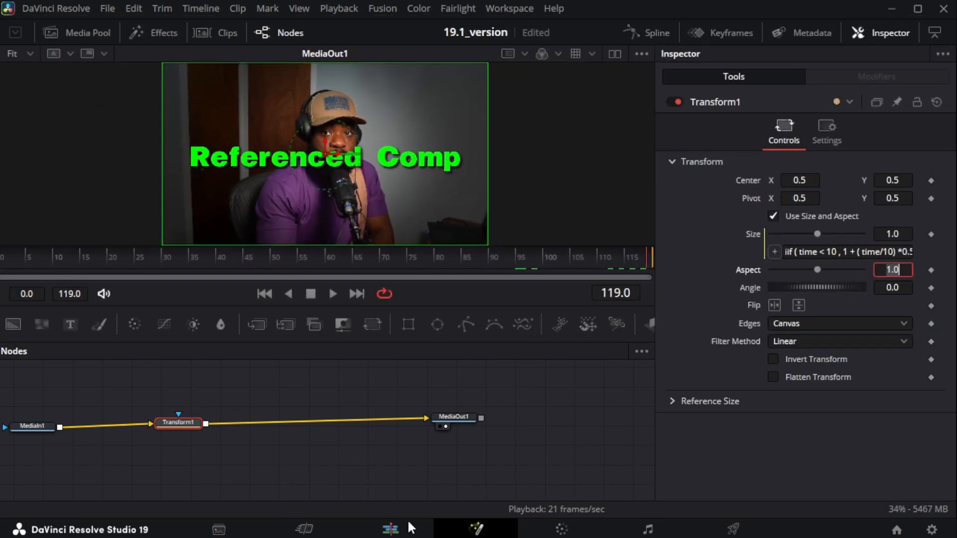
Duplicate the expression-driven adjustment clip further along V2 in the edit timeline, starting at about 01:08:04.
{"action": "left_click", "coordinate": [392, 529]}
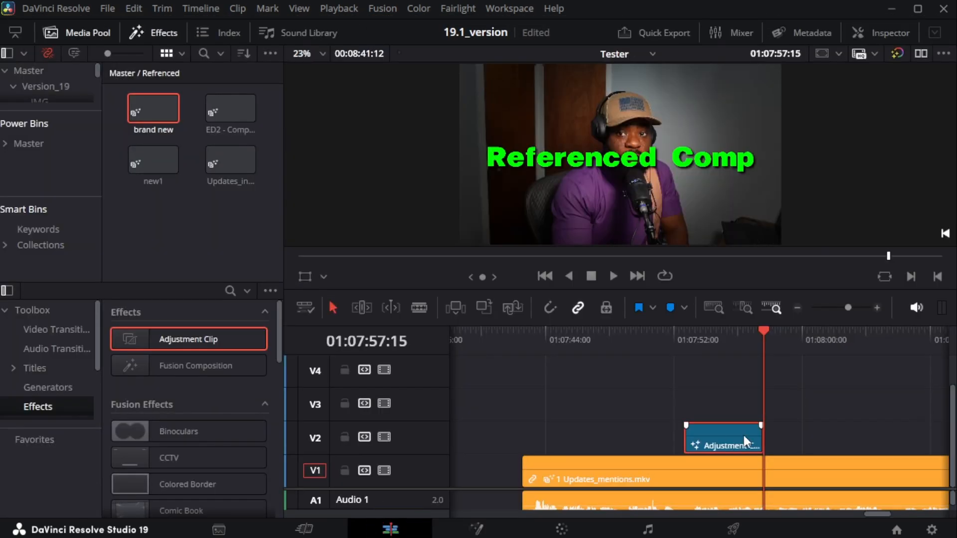
{"action": "left_click_drag", "start_coordinate": [724, 437], "coordinate": [868, 451]}
{"action": "left_click_drag", "start_coordinate": [867, 512], "coordinate": [890, 512]}
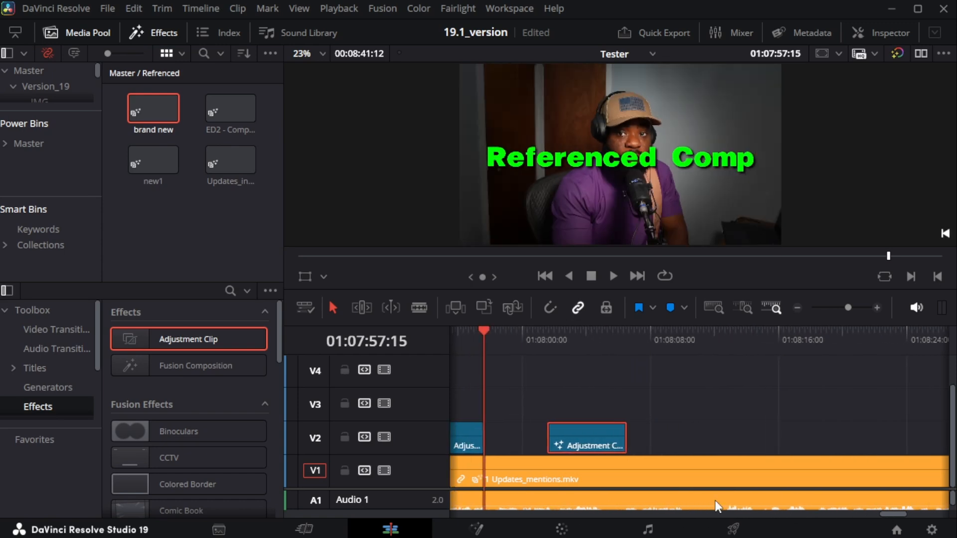
{"action": "left_click_drag", "start_coordinate": [588, 444], "coordinate": [628, 439]}
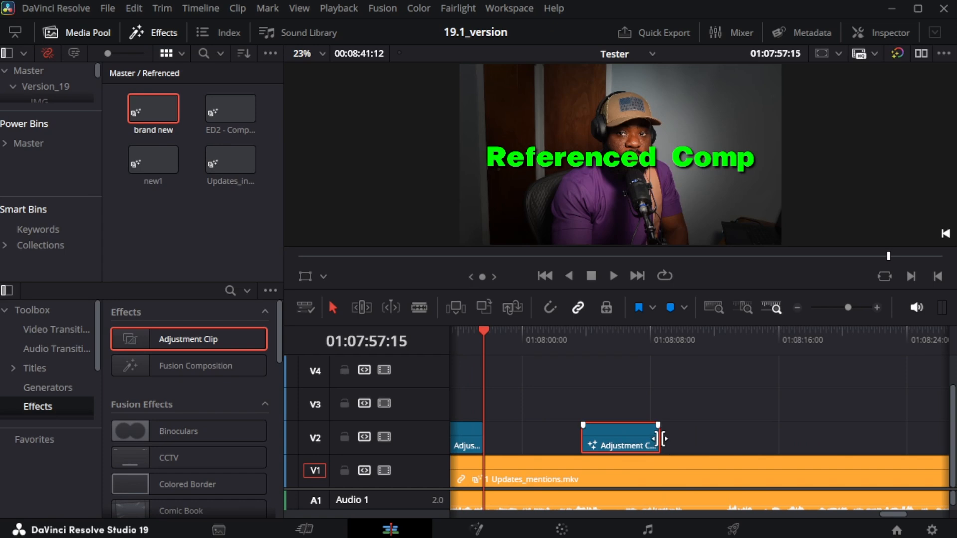
Extend the duplicated adjustment clip's end to about 01:08:17 and scrub across it to check the zoom.
{"action": "left_click_drag", "start_coordinate": [659, 439], "coordinate": [792, 439]}
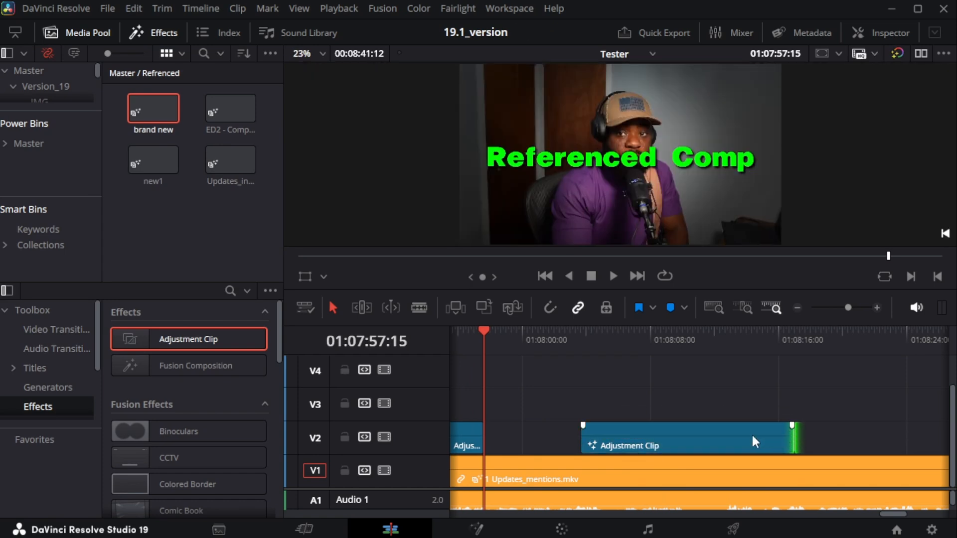
{"action": "left_click", "coordinate": [576, 331]}
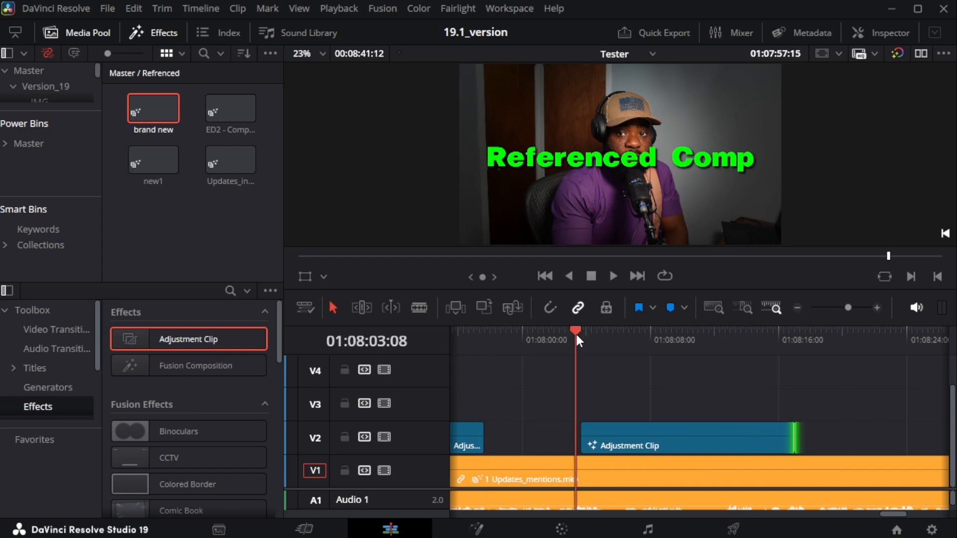
{"action": "left_click_drag", "start_coordinate": [579, 328], "coordinate": [809, 334]}
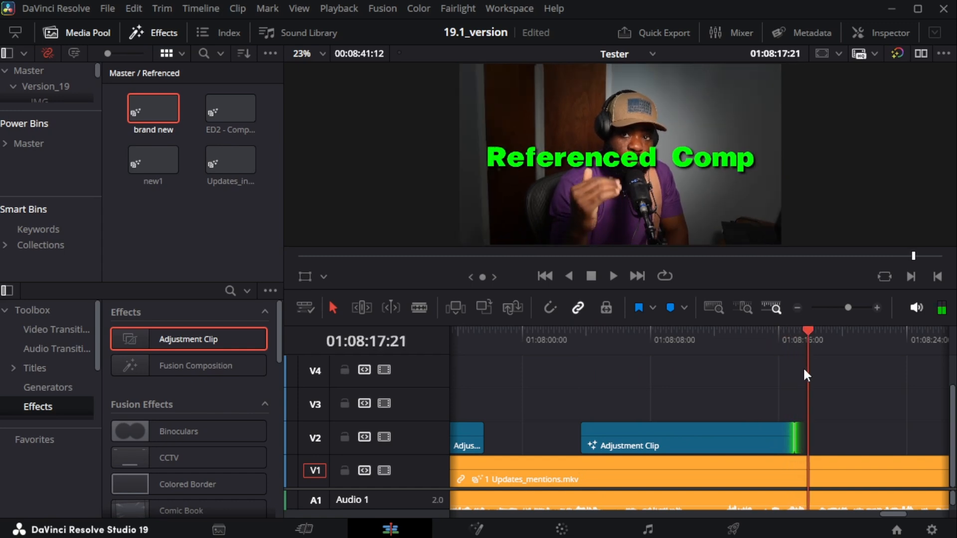
Shorten the duplicated adjustment clip to end at about 01:08:07 and scrub across it to check the zoom.
{"action": "left_click_drag", "start_coordinate": [795, 438], "coordinate": [635, 443]}
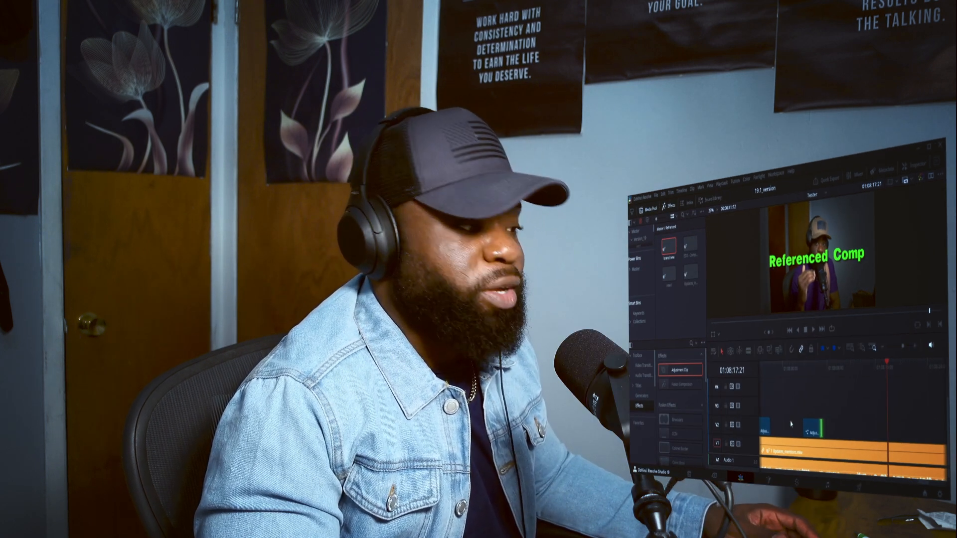
{"action": "left_click", "coordinate": [804, 370]}
{"action": "left_click_drag", "start_coordinate": [804, 370], "coordinate": [834, 375]}
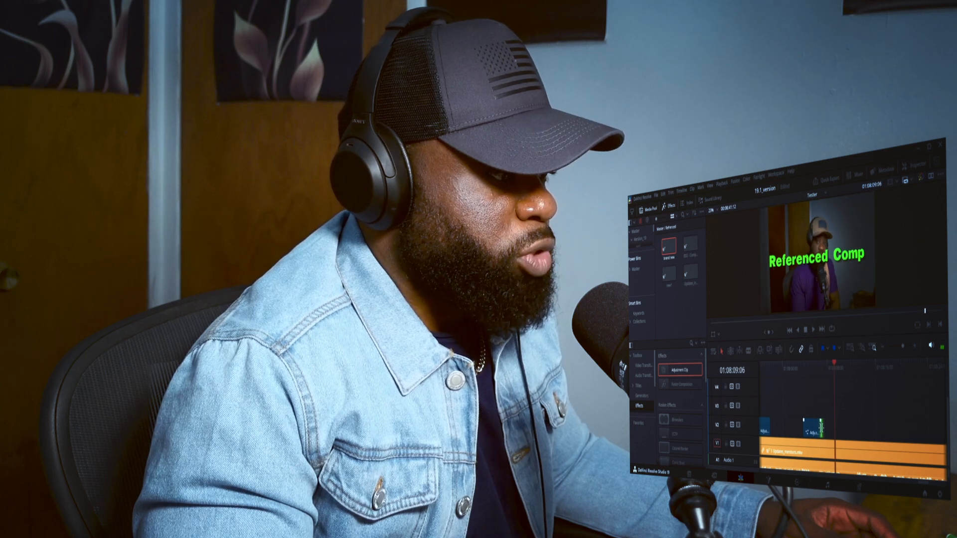
Stretch the duplicated adjustment clip's end to about 01:08:34 and scrub from its start towards its end to check the zoom.
{"action": "left_click_drag", "start_coordinate": [823, 430], "coordinate": [942, 432]}
{"action": "left_click", "coordinate": [767, 375]}
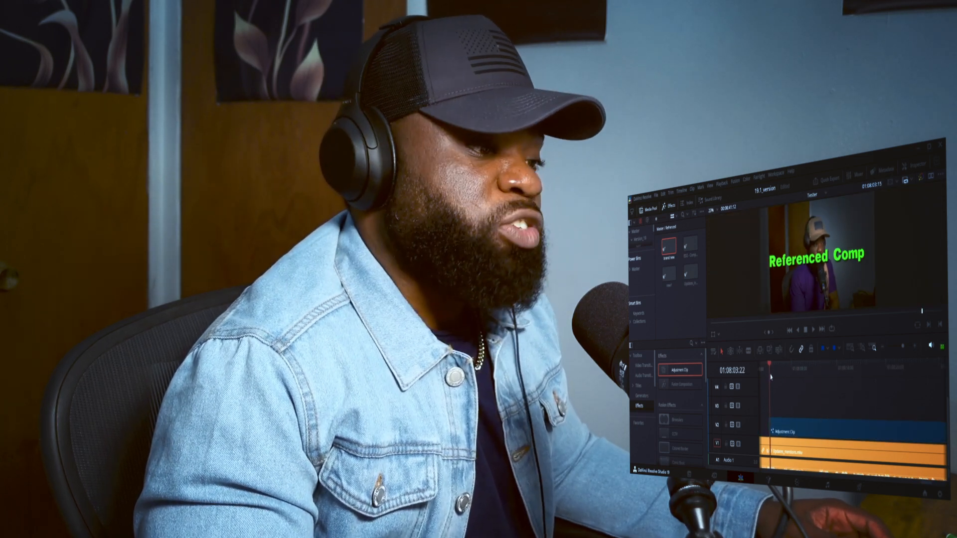
{"action": "left_click_drag", "start_coordinate": [768, 375], "coordinate": [926, 377]}
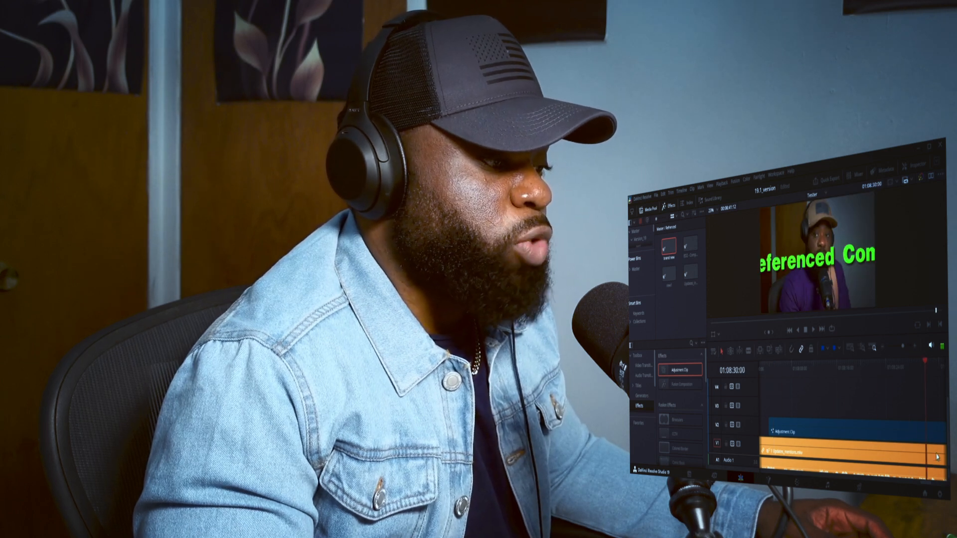
{"action": "left_click_drag", "start_coordinate": [927, 485], "coordinate": [932, 486]}
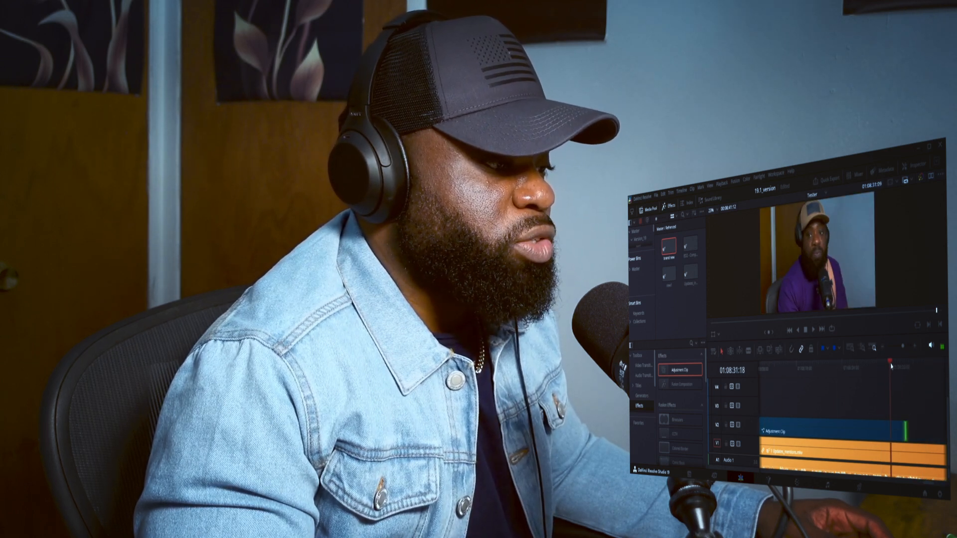